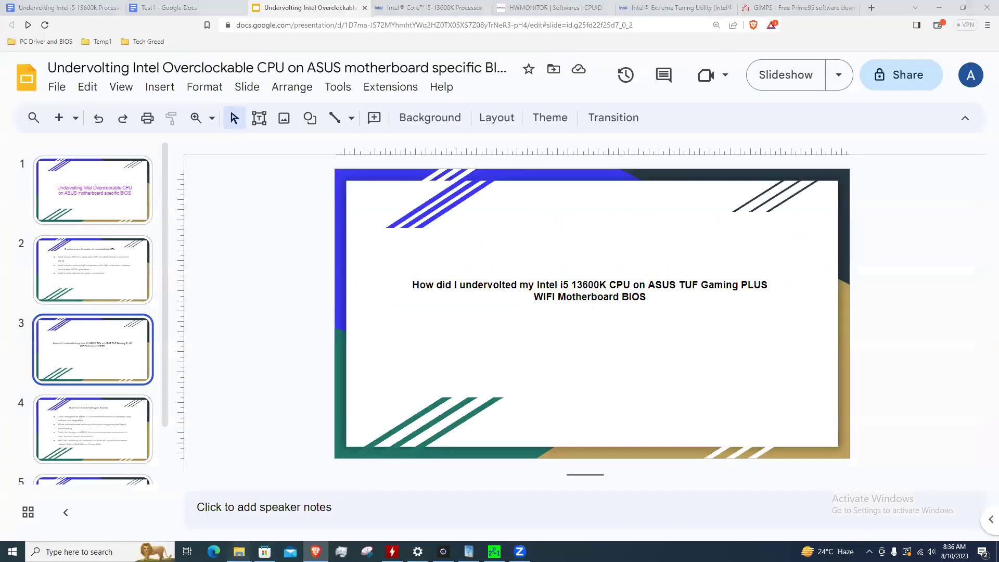
# Play BIOS_Changes.mp4 from the Downloads folder full screen in VLC.
pyautogui.moveTo(238, 552)
pyautogui.click(317, 520)
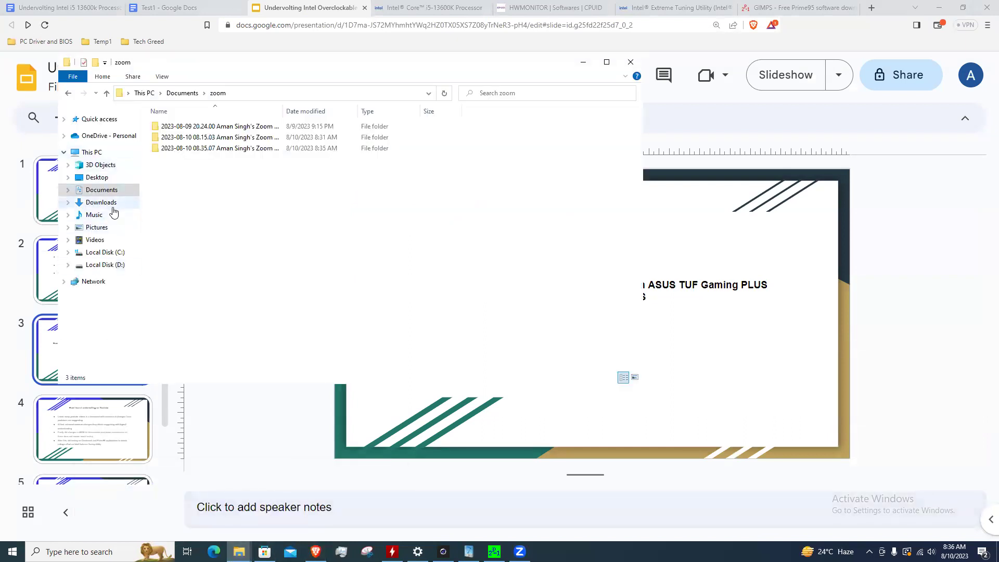
pyautogui.click(127, 203)
pyautogui.doubleClick(212, 212)
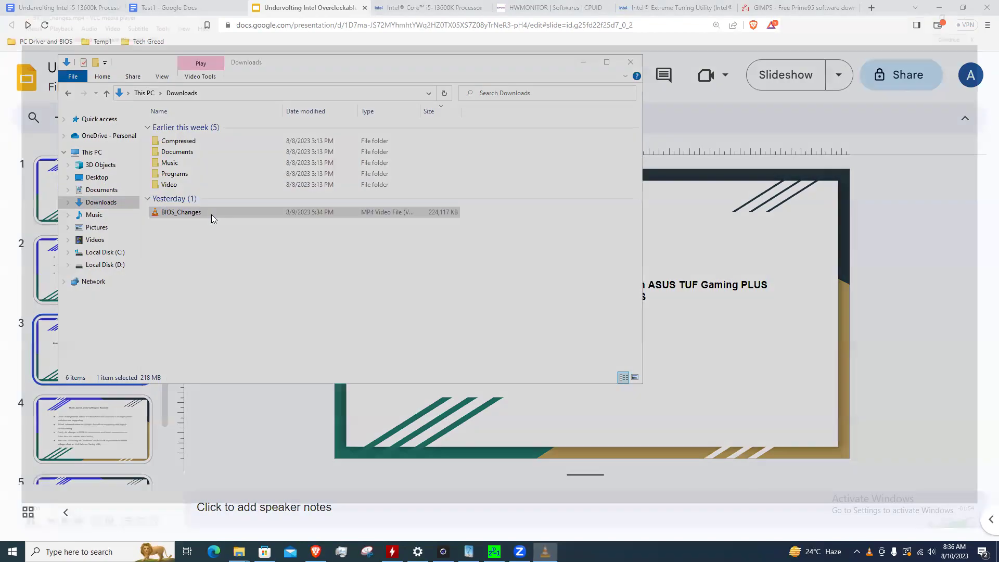
pyautogui.doubleClick(568, 284)
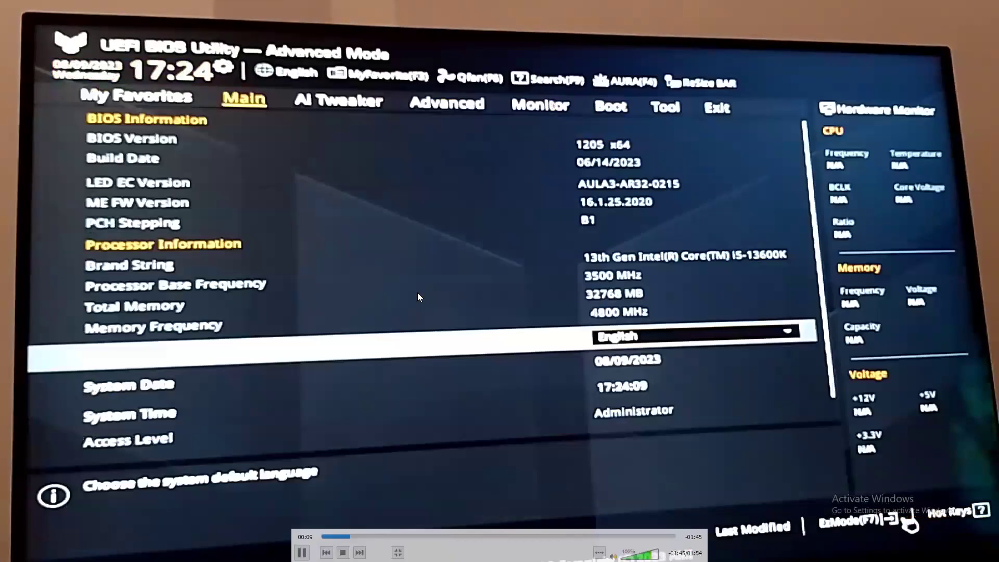
# Let the BIOS video advance to the AI Tweaker tab's DRAM Frequency, OC Tuner and DIGI+ VRM settings.
pyautogui.moveTo(297, 114)
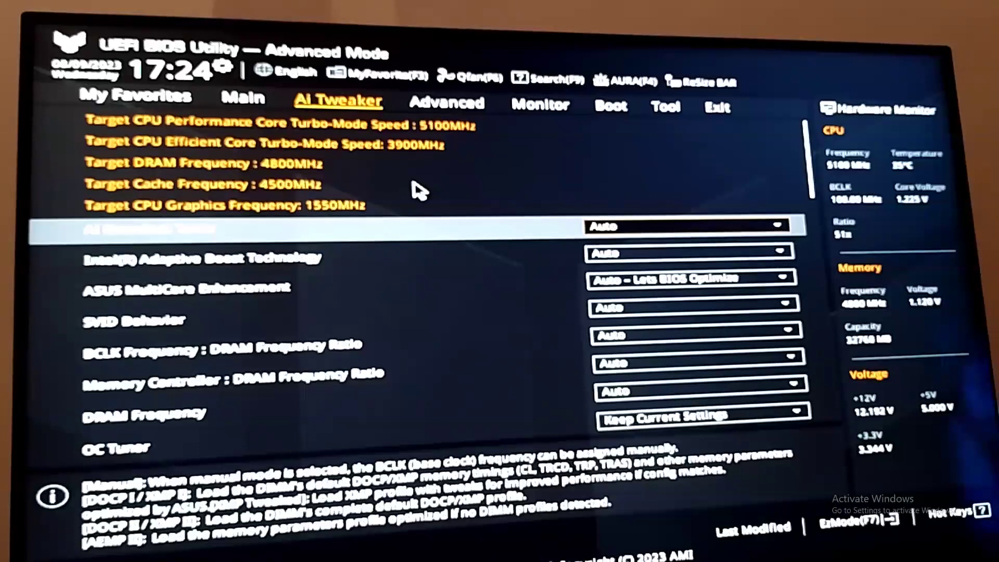
pyautogui.moveTo(385, 229)
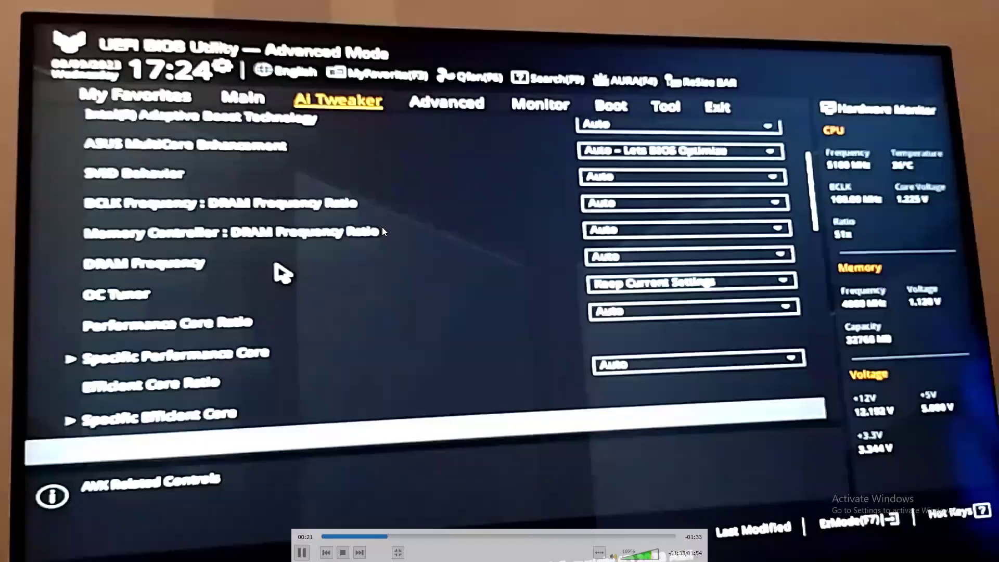
pyautogui.moveTo(322, 362)
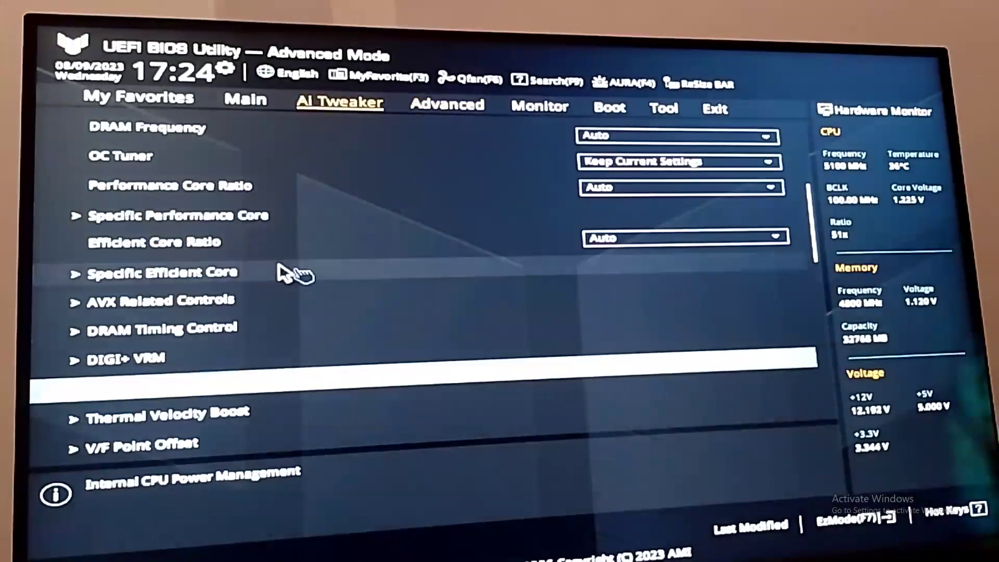
# Pause the BIOS video at the 125 W long duration power limit, exit full screen, and return to the browser.
pyautogui.press('space')
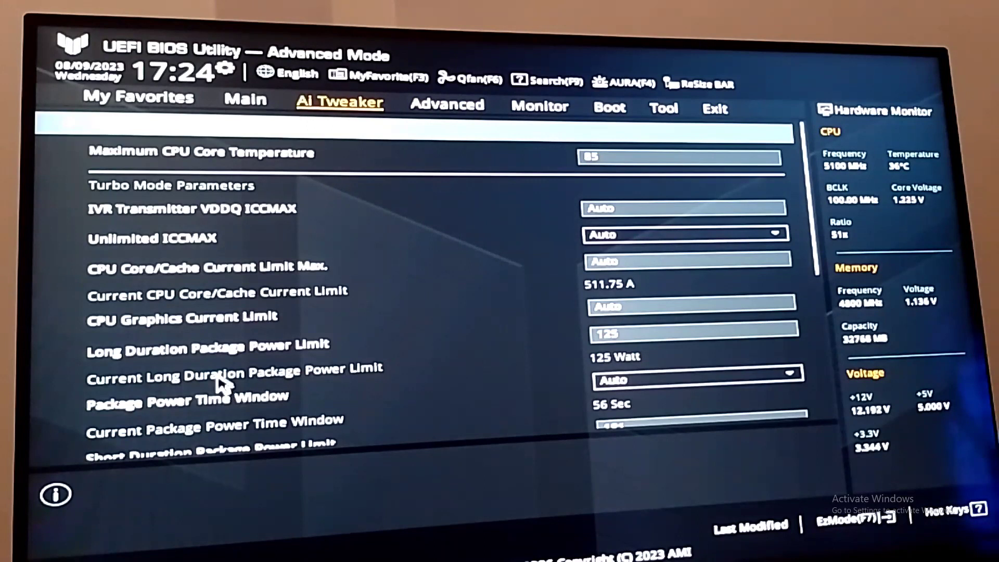
pyautogui.press('space')
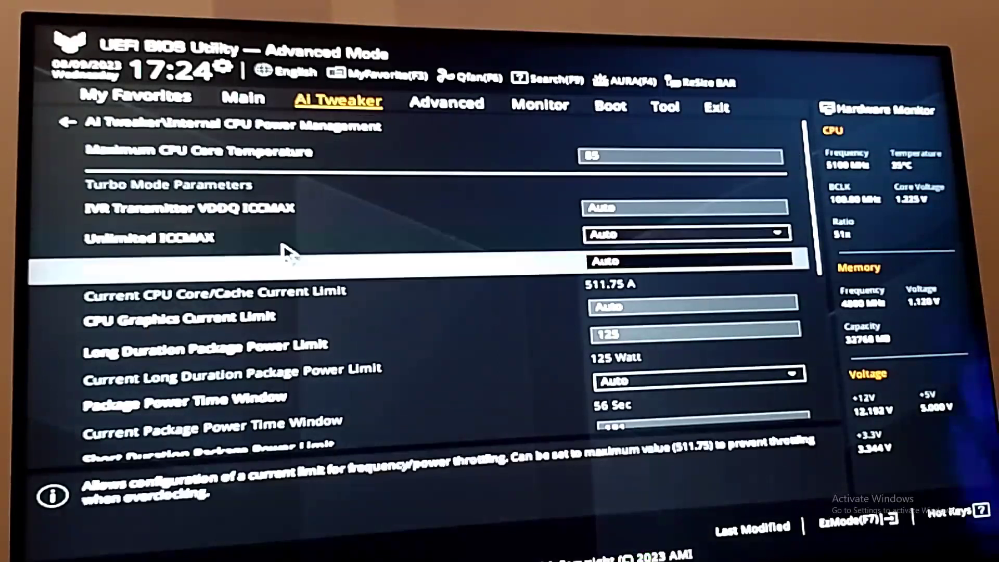
pyautogui.press('space')
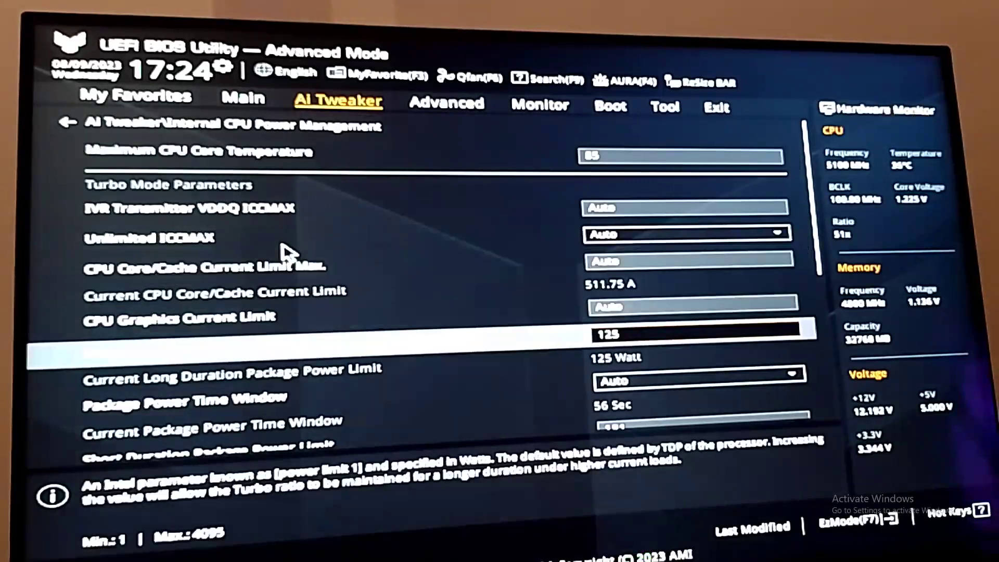
pyautogui.press('space')
pyautogui.press('space')
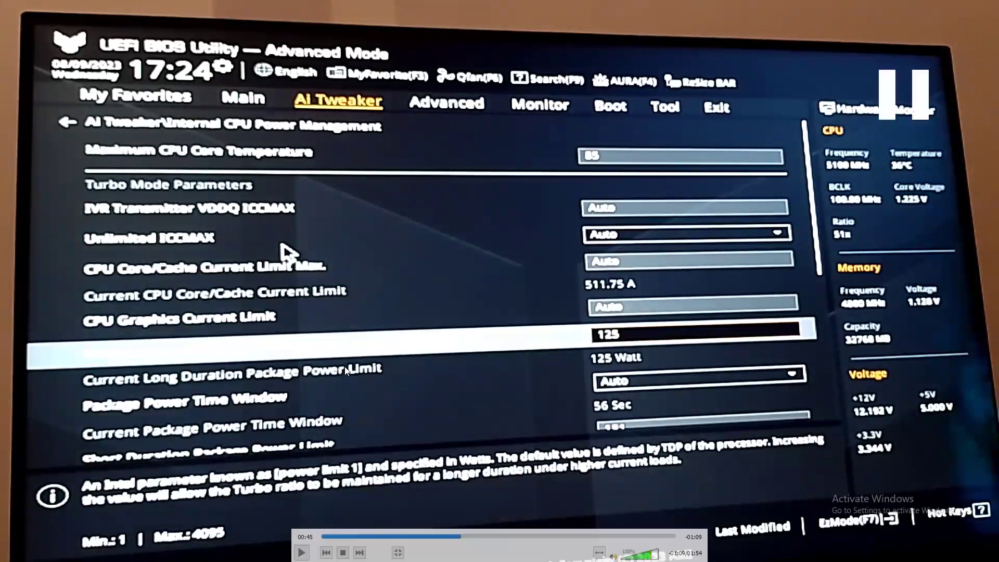
pyautogui.doubleClick(599, 356)
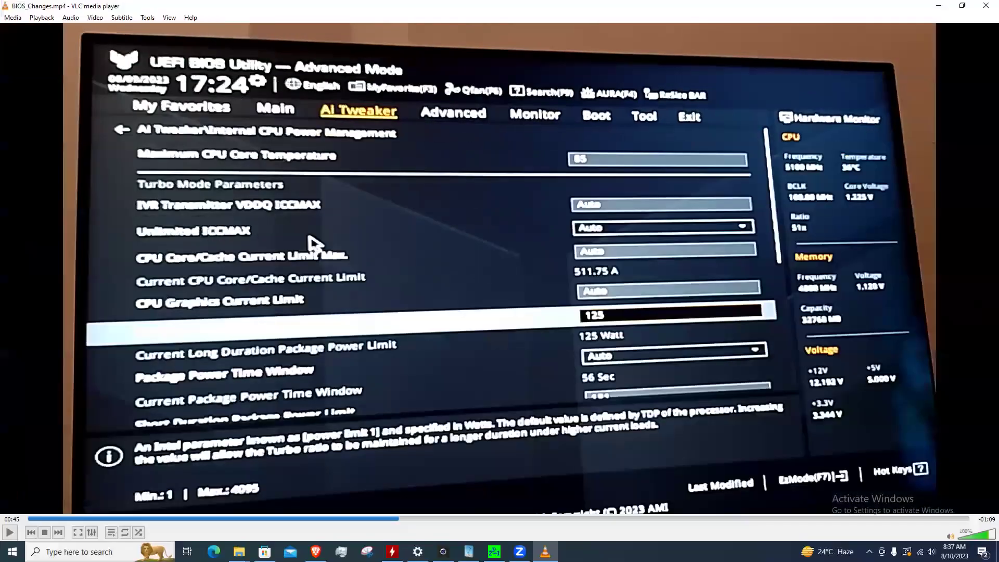
pyautogui.hotkey('alt', 'Tab')
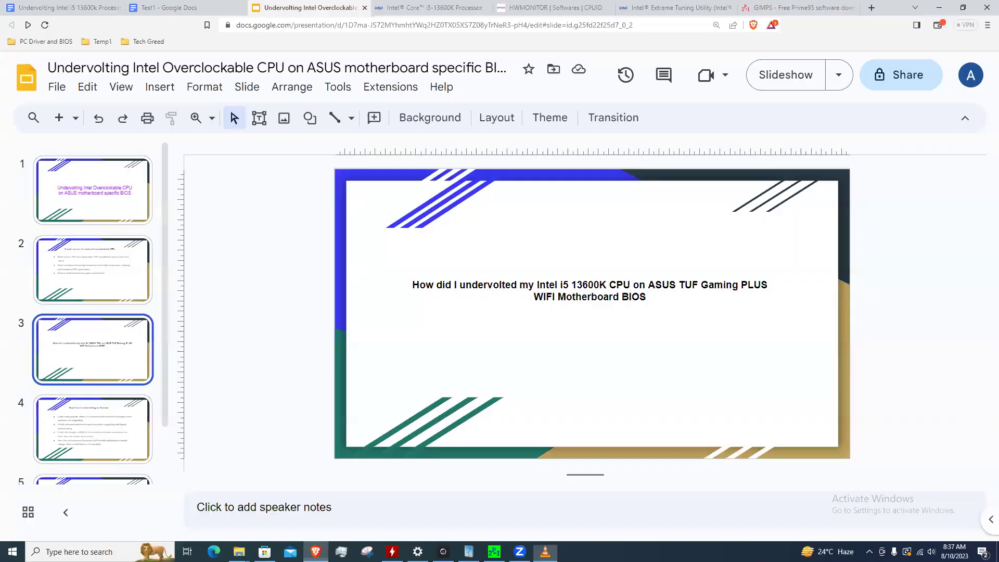
# Switch to the i5-13600K specifications page in the browser.
pyautogui.click(656, 12)
pyautogui.hotkey('ctrl', 'shift', 'Tab')
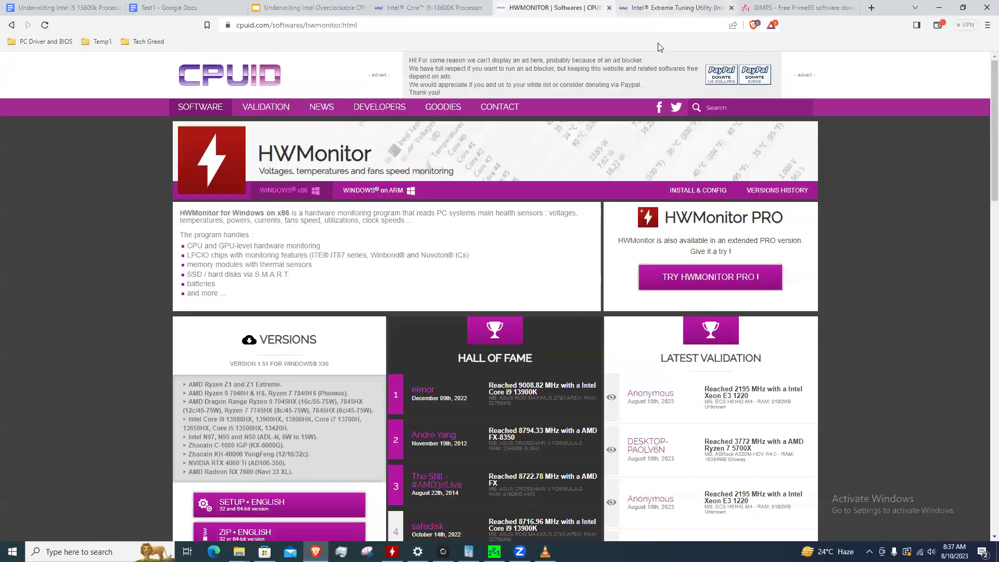
pyautogui.hotkey('ctrl', 'shift', 'Tab')
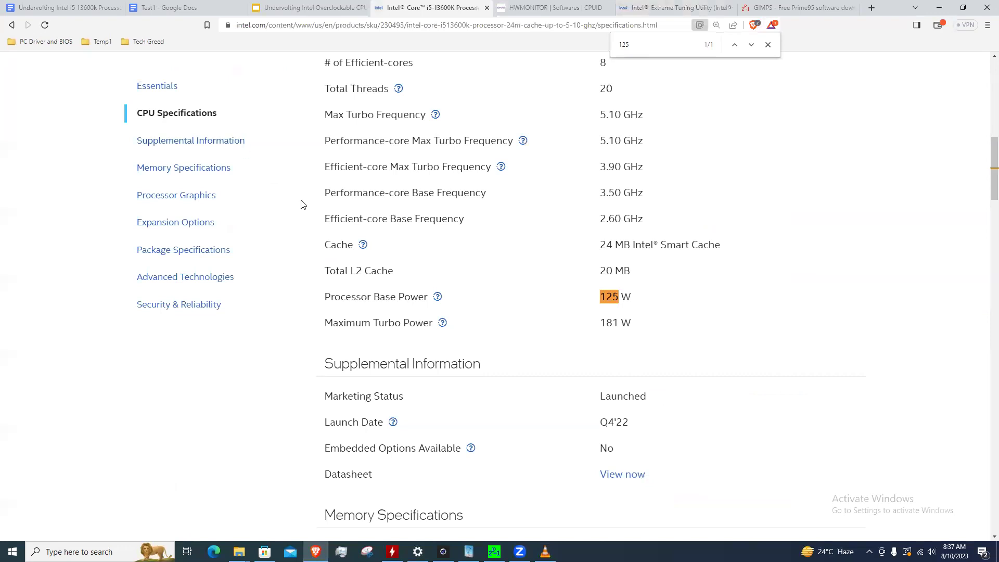
pyautogui.scroll(6, 401, 279)
pyautogui.scroll(5, 400, 275)
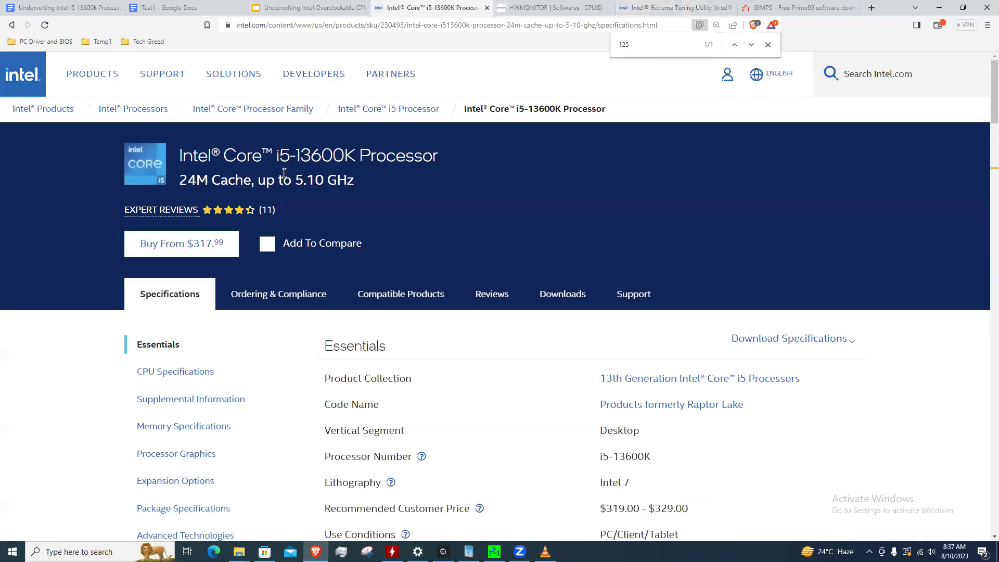
pyautogui.moveTo(264, 154); pyautogui.dragTo(437, 156)
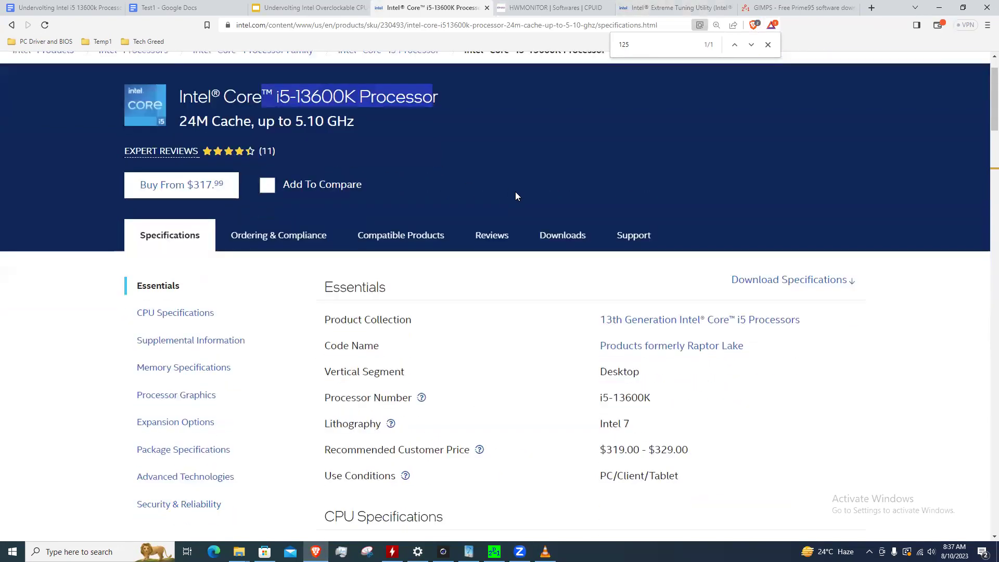
# Highlight Processor Base Power 125 W and Maximum Turbo Power 181 W under CPU Specifications.
pyautogui.scroll(-4, 515, 192)
pyautogui.scroll(-5, 515, 196)
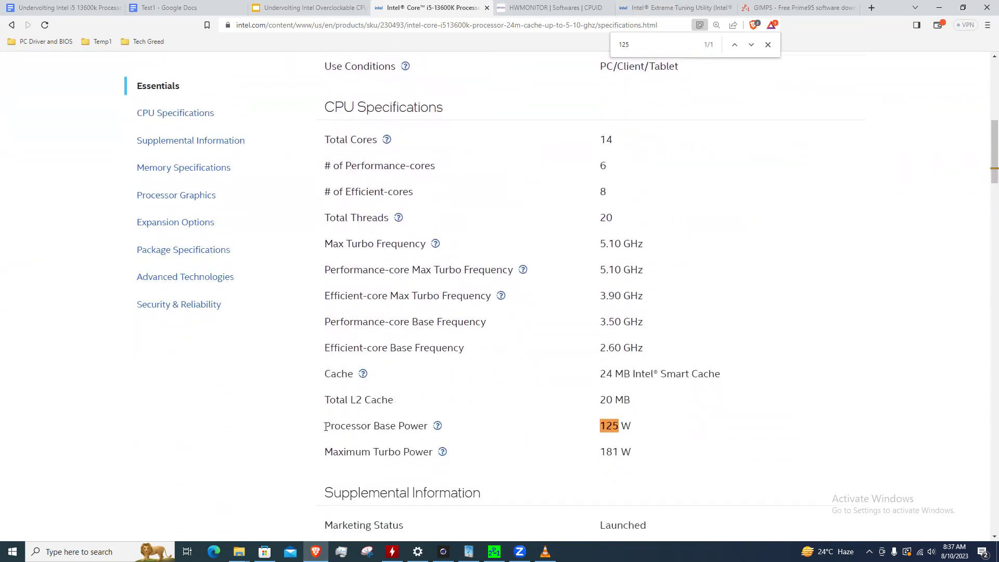
pyautogui.moveTo(323, 427); pyautogui.dragTo(430, 427)
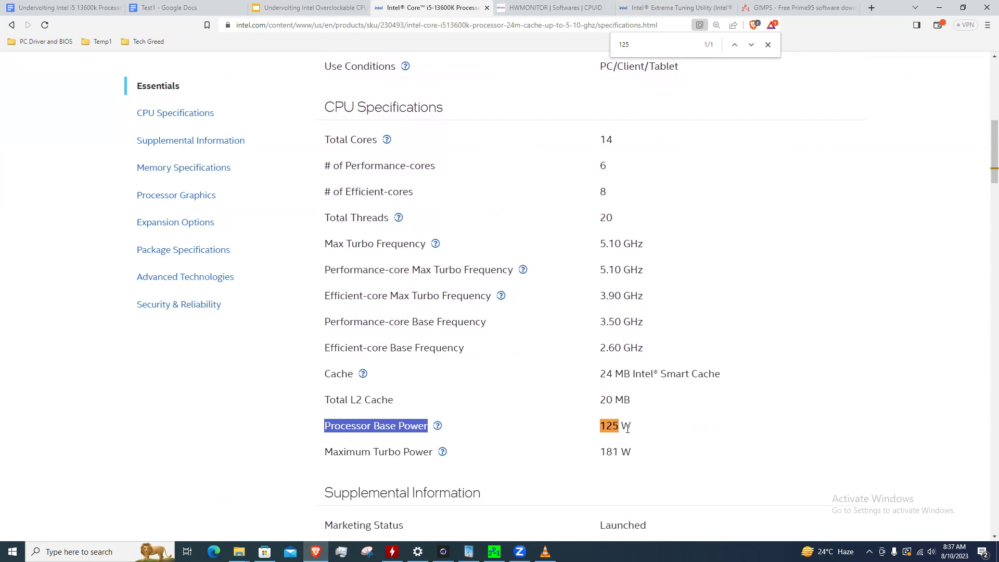
pyautogui.moveTo(633, 427); pyautogui.dragTo(604, 427)
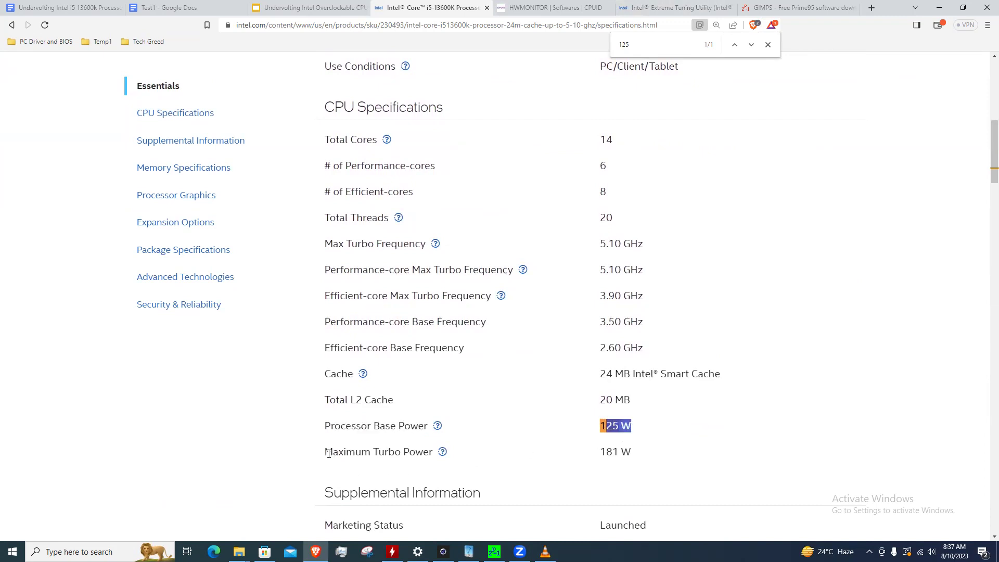
pyautogui.moveTo(325, 452); pyautogui.dragTo(451, 457)
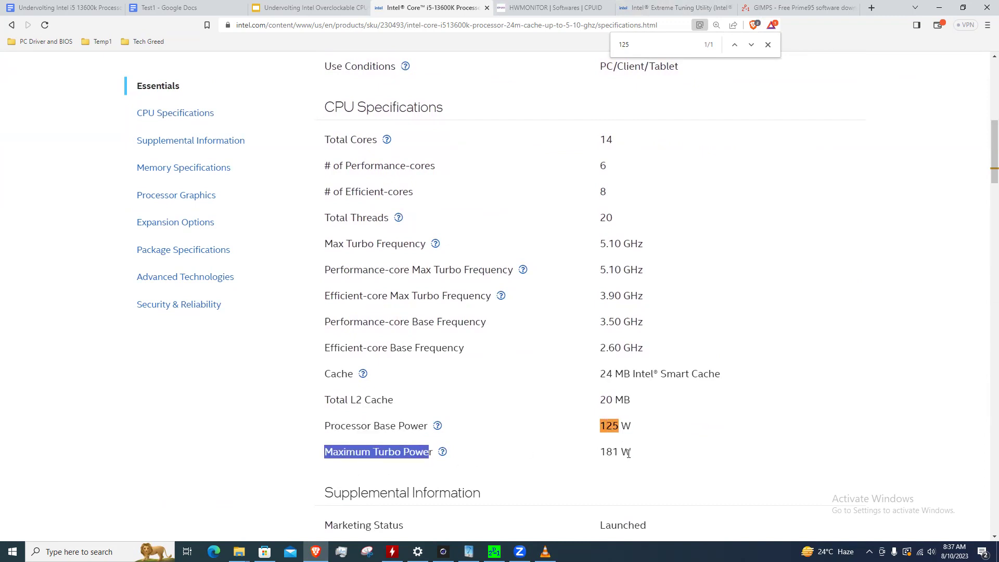
pyautogui.moveTo(632, 451); pyautogui.dragTo(601, 454)
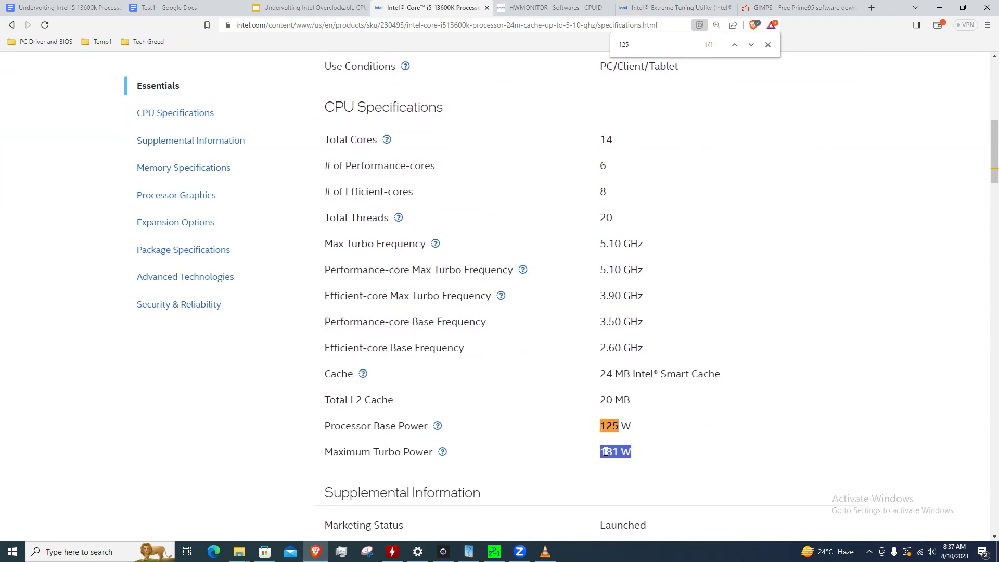
# Advance the BIOS video briefly, then highlight the base and turbo power rows on Intel's spec page.
pyautogui.hotkey('alt', 'Tab')
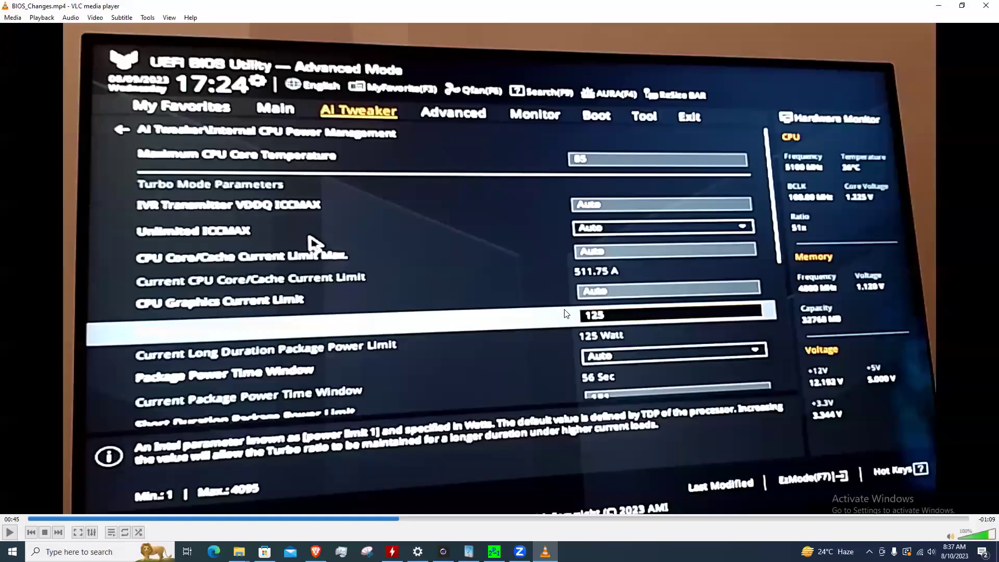
pyautogui.press('space')
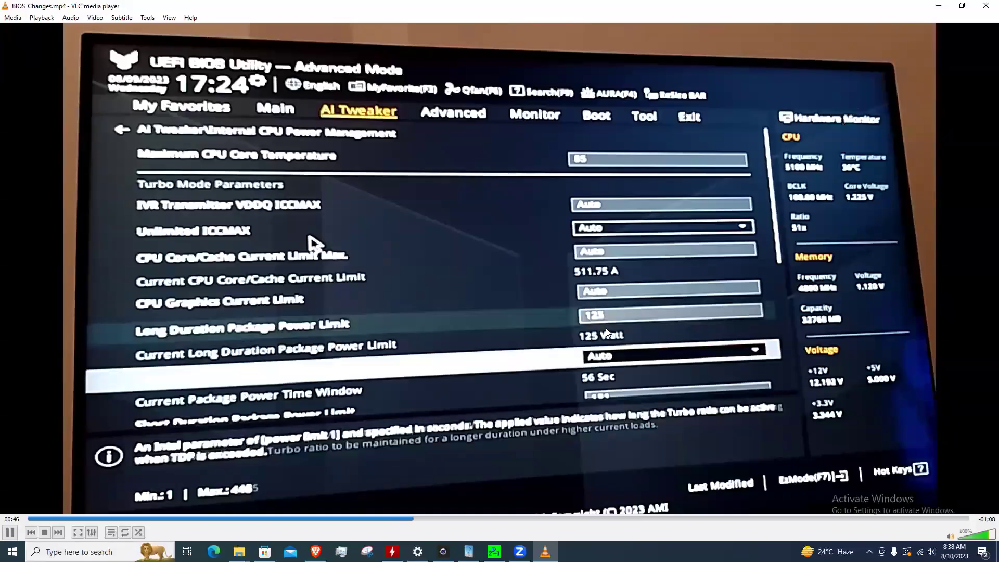
pyautogui.press('space')
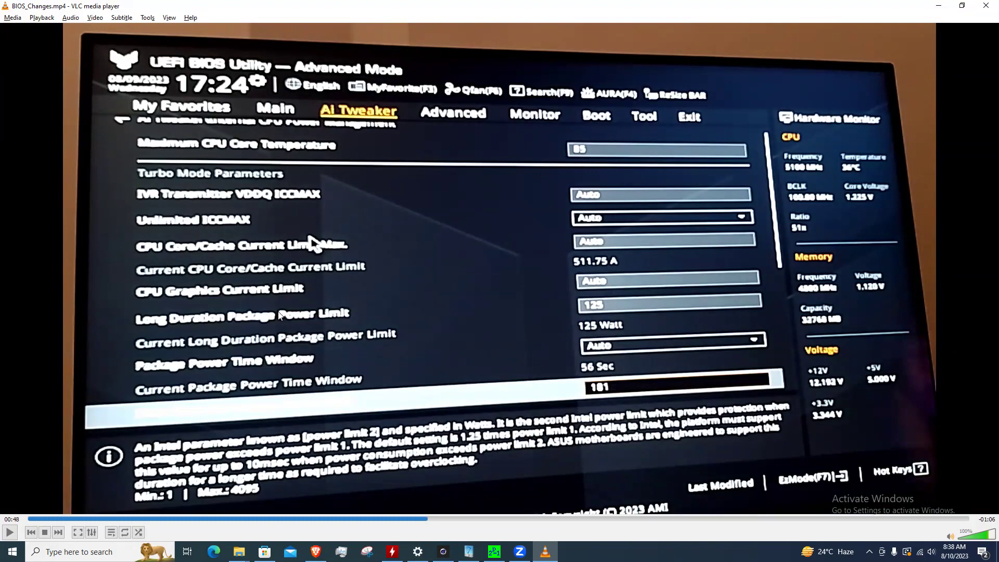
pyautogui.hotkey('alt', 'Tab')
pyautogui.moveTo(331, 426)
pyautogui.mouseDown()
pyautogui.moveTo(432, 425)
pyautogui.moveTo(344, 451)
pyautogui.moveTo(330, 440)
pyautogui.mouseUp()
# Play the BIOS video to the 181 W short duration power limit and return to Intel's specs.
pyautogui.hotkey('alt', 'Tab')
pyautogui.press('space')
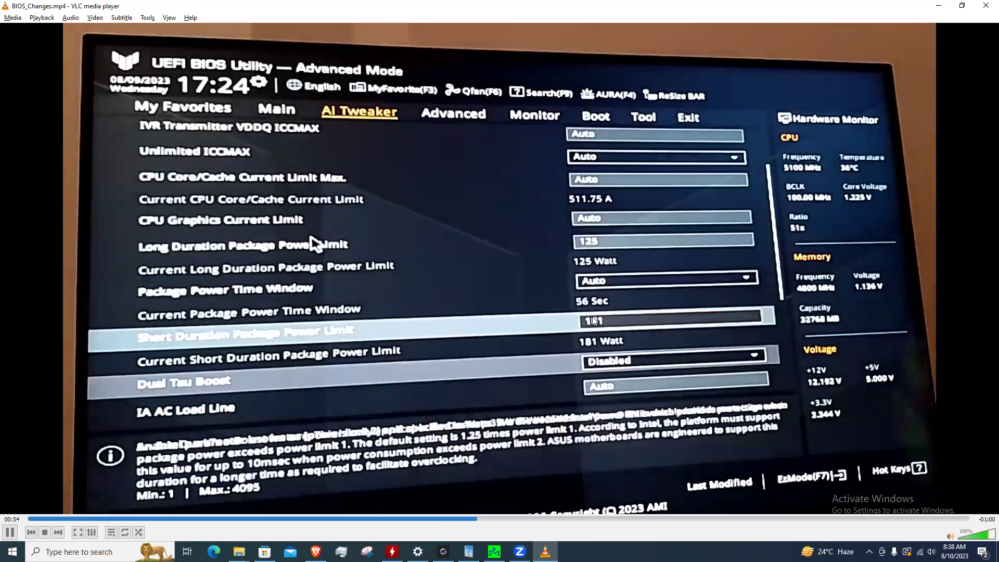
pyautogui.press('space')
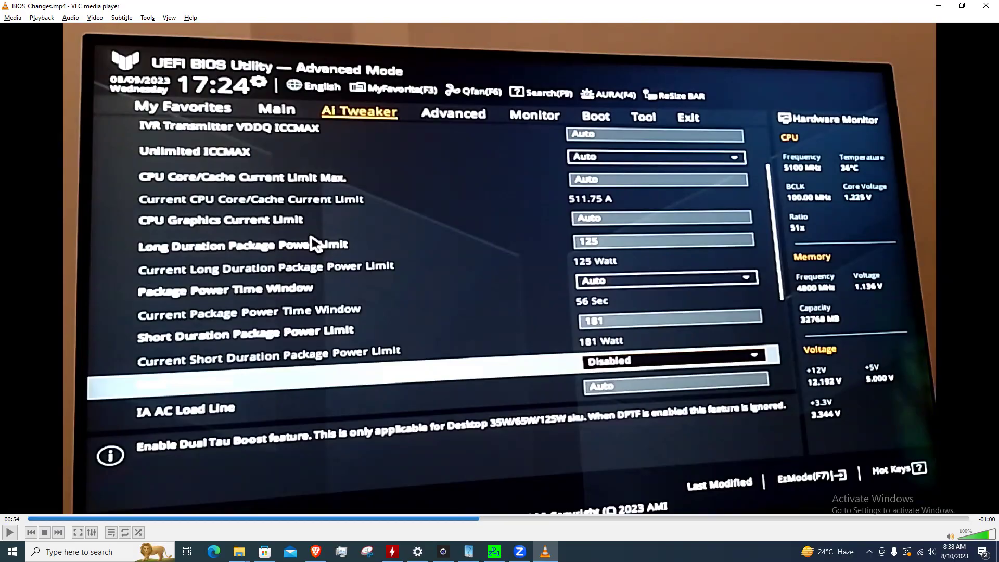
pyautogui.hotkey('alt', 'Tab')
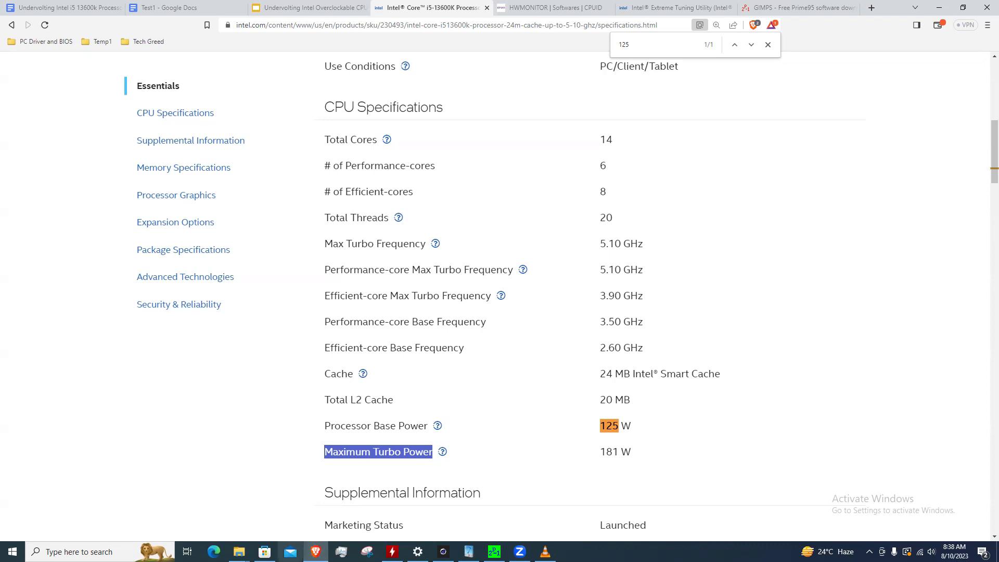
# Glance at Cinebench in Microsoft Store, then move from the specs page to Intel's XTU download page.
pyautogui.click(265, 552)
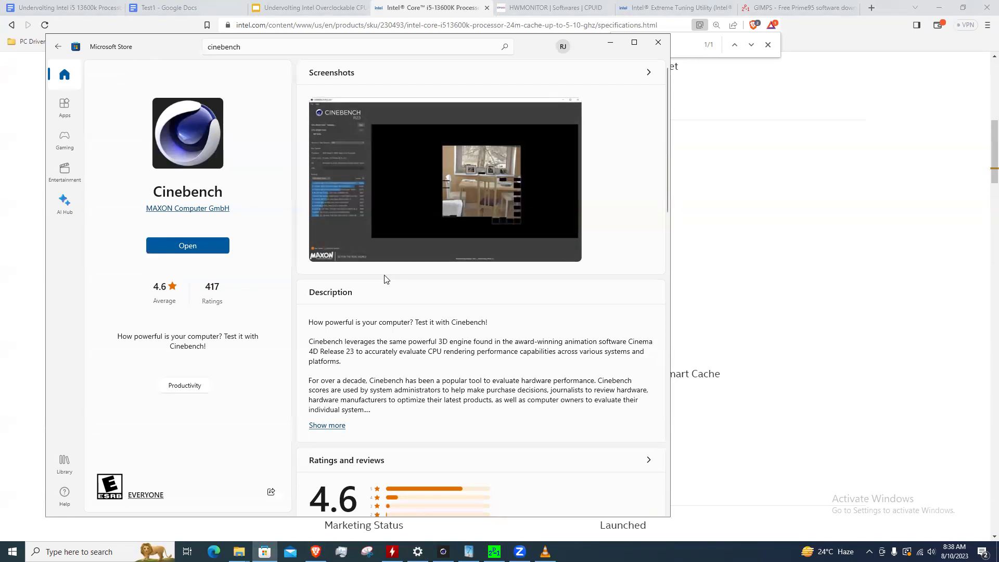
pyautogui.click(1, 246)
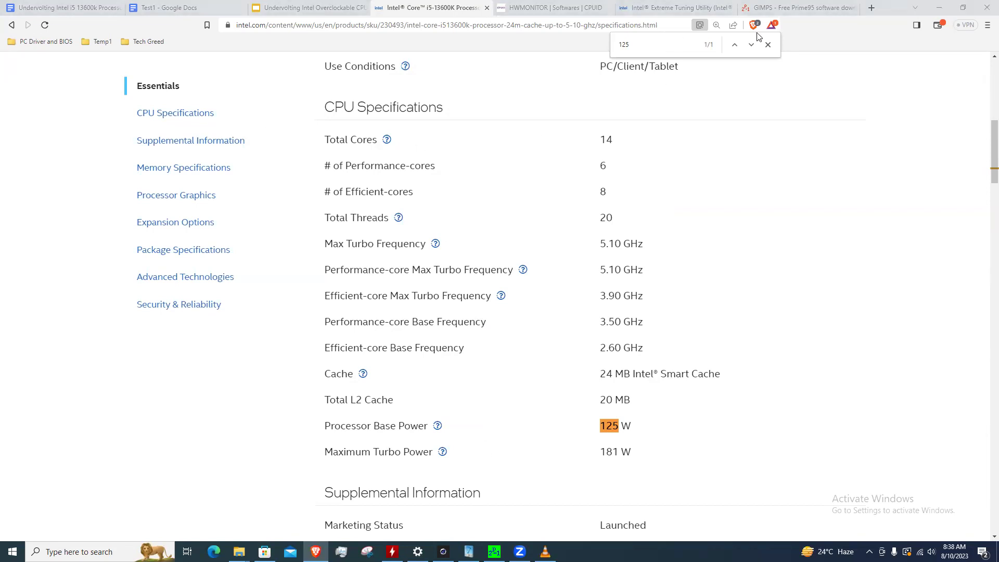
pyautogui.hotkey('ctrl', 'Tab')
pyautogui.hotkey('ctrl', 'Tab')
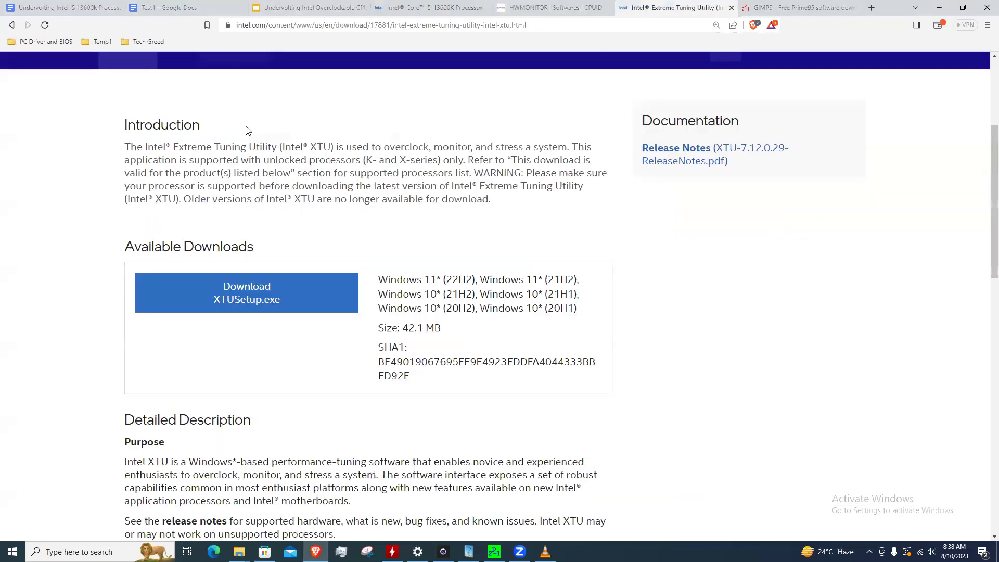
# Peek at XTU's -0.065 V core voltage offset, then switch to CPUID's HWMonitor download page.
pyautogui.scroll(4, 197, 197)
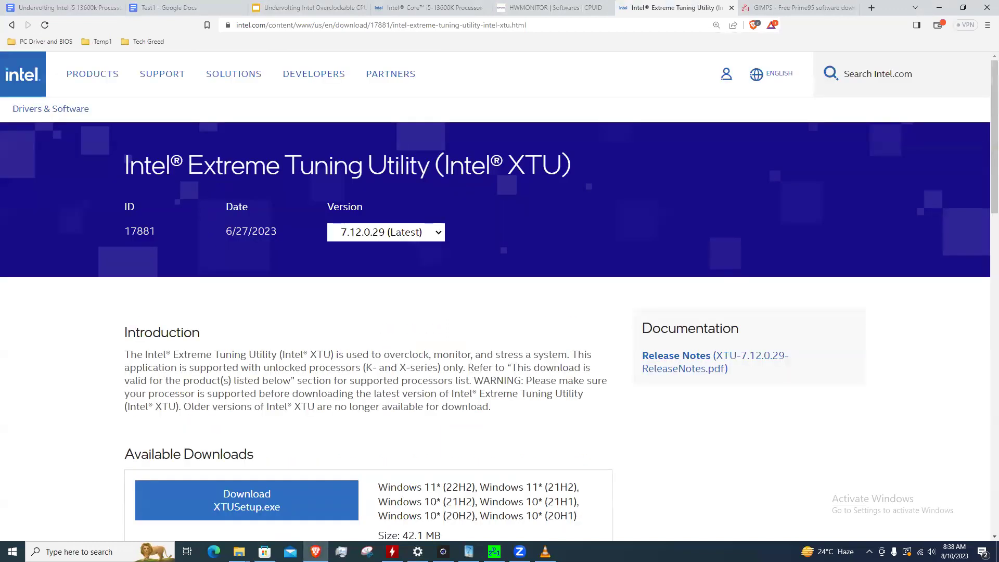
pyautogui.click(468, 552)
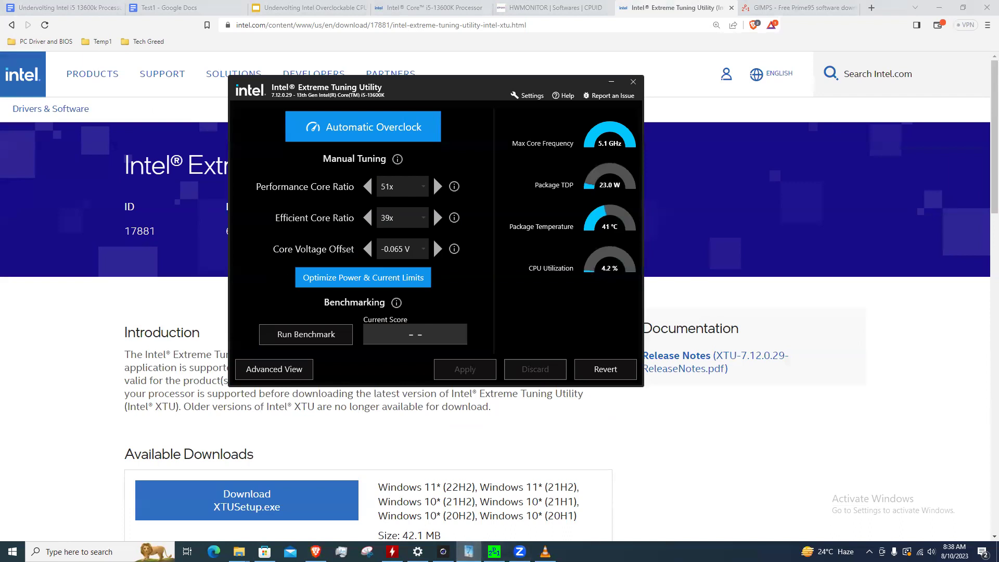
pyautogui.click(856, 438)
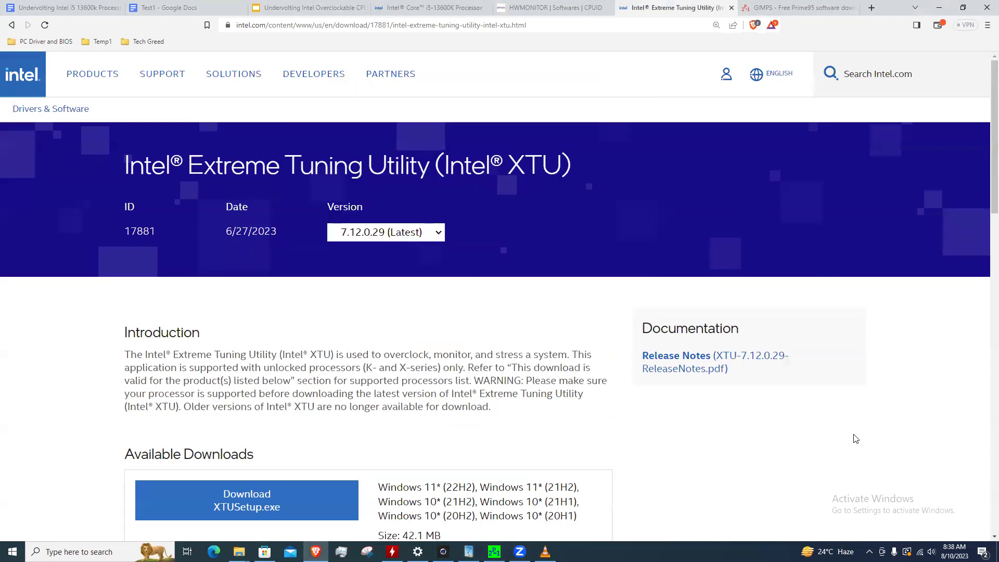
pyautogui.hotkey('ctrl', 'shift', 'Tab')
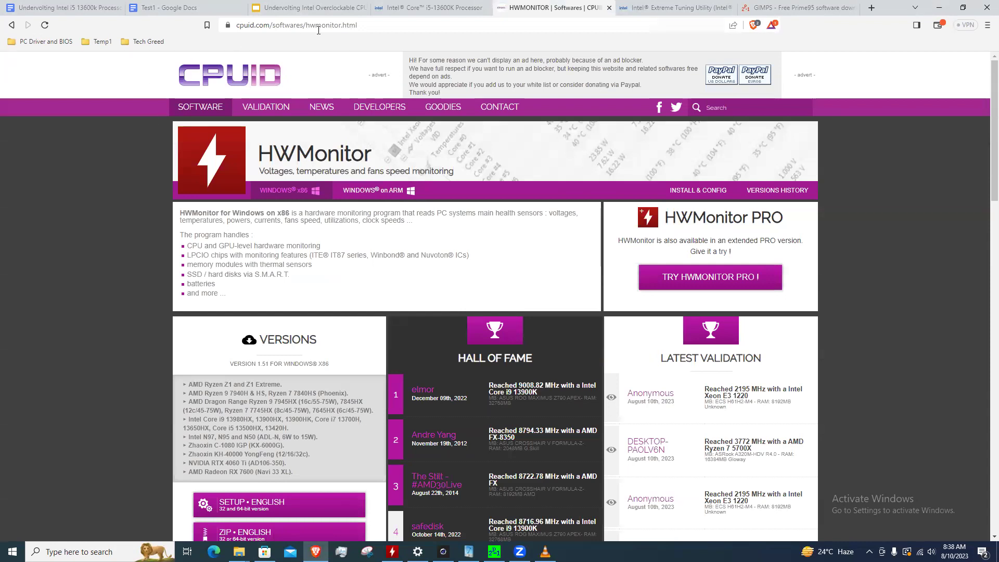
# Check HWMonitor's -0.067 V IA offset and CPU sensors, then show Prime95's 14-core Small FFTs torture test.
pyautogui.moveTo(519, 551)
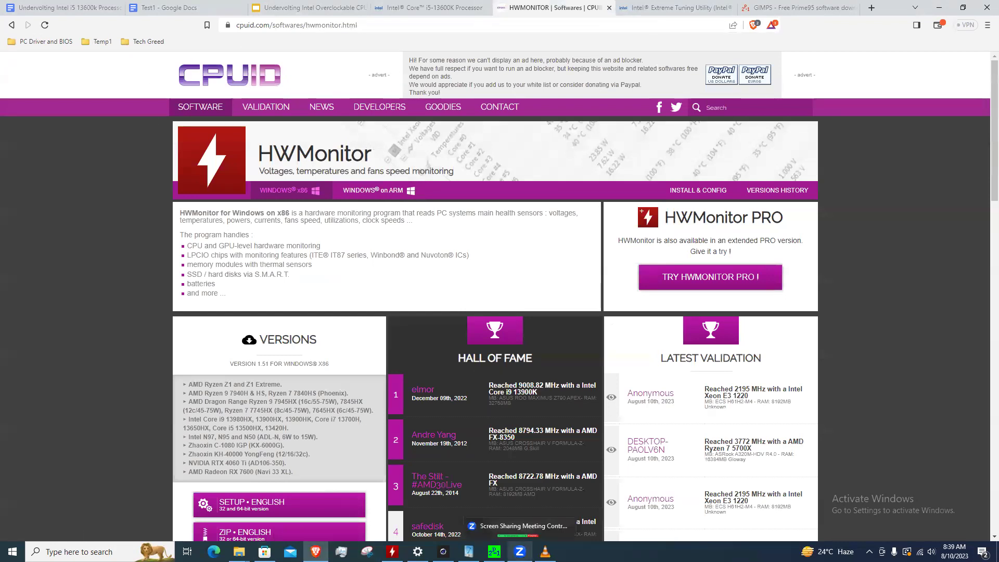
pyautogui.click(392, 552)
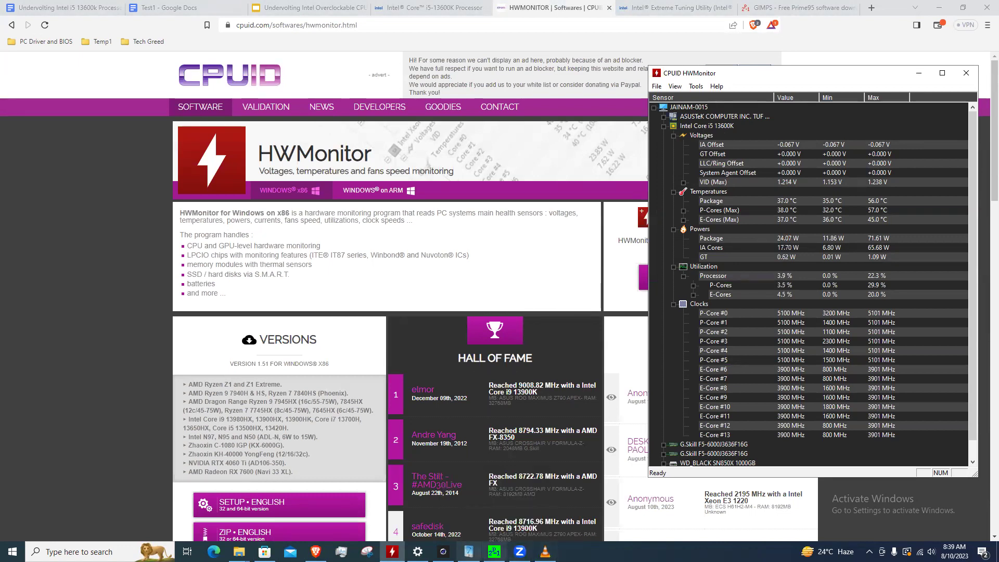
pyautogui.moveTo(494, 551)
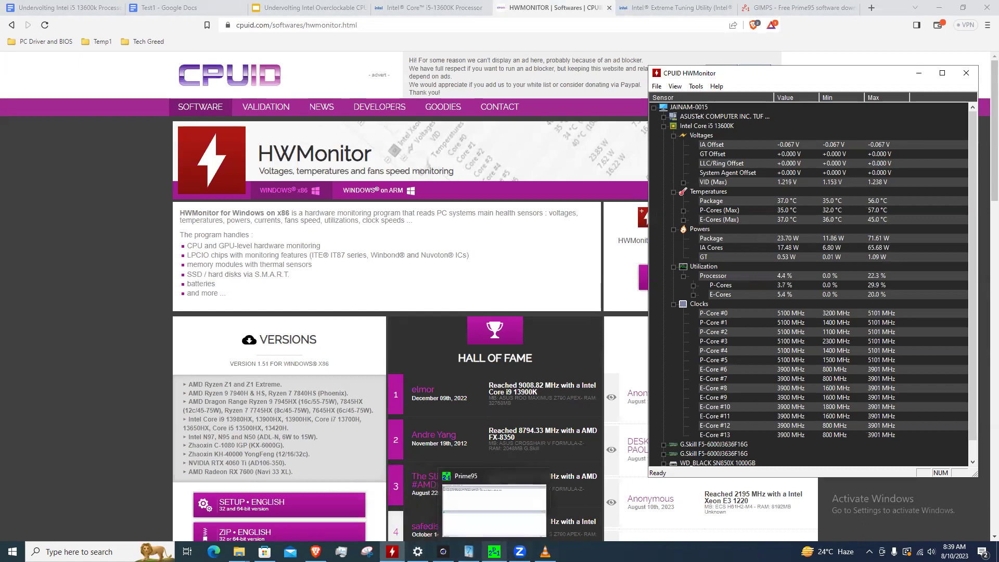
pyautogui.click(770, 6)
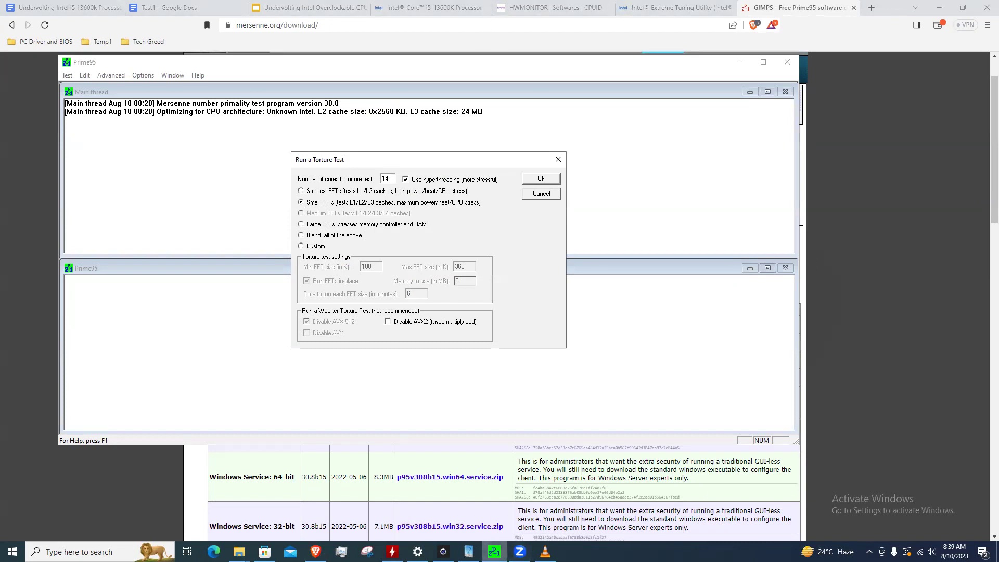
# Briefly bring up XTU, then place Cinebench R23 beside HWMonitor reading P-cores at 5100 MHz.
pyautogui.moveTo(468, 551)
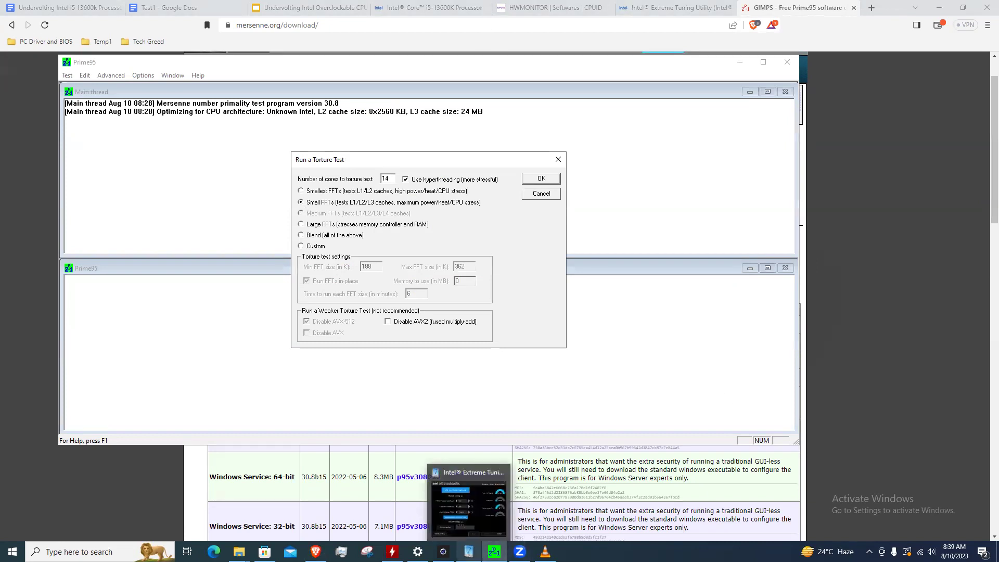
pyautogui.click(468, 503)
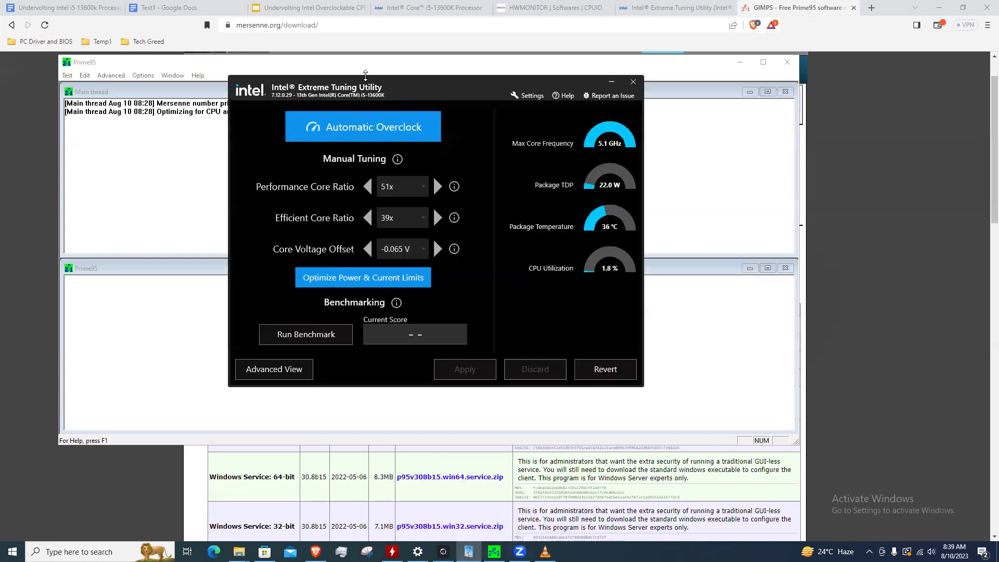
pyautogui.click(443, 552)
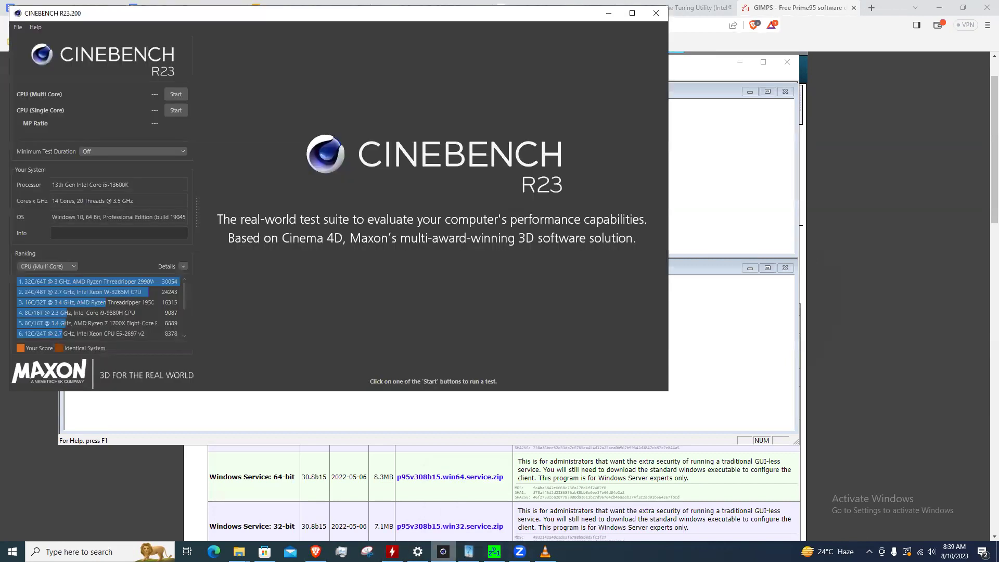
pyautogui.click(392, 551)
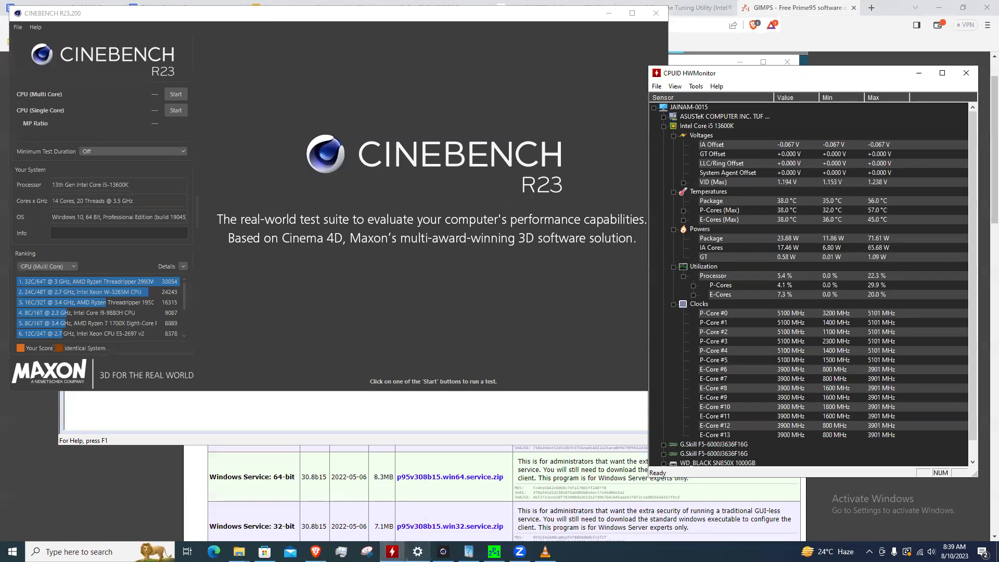
pyautogui.click(469, 551)
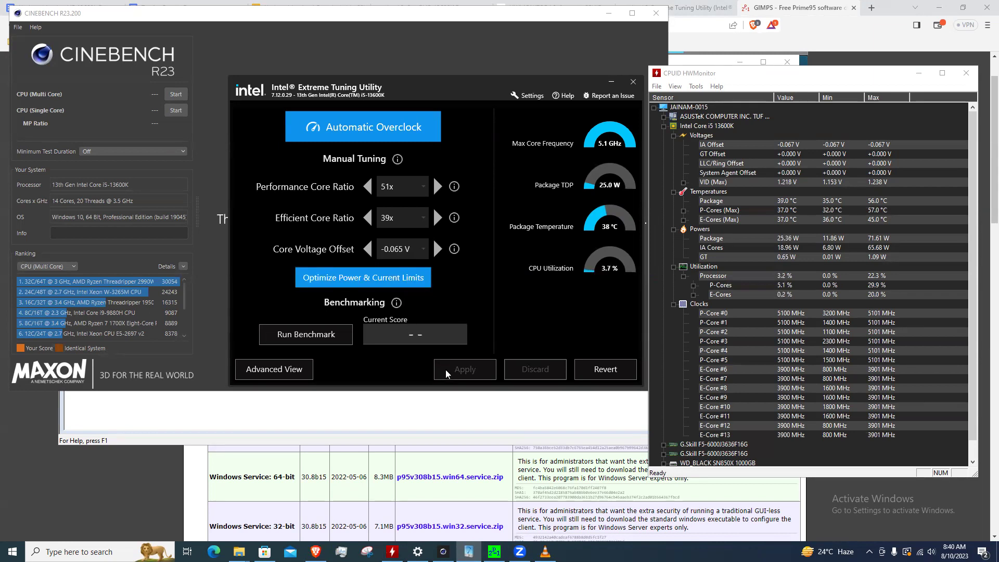
pyautogui.click(215, 43)
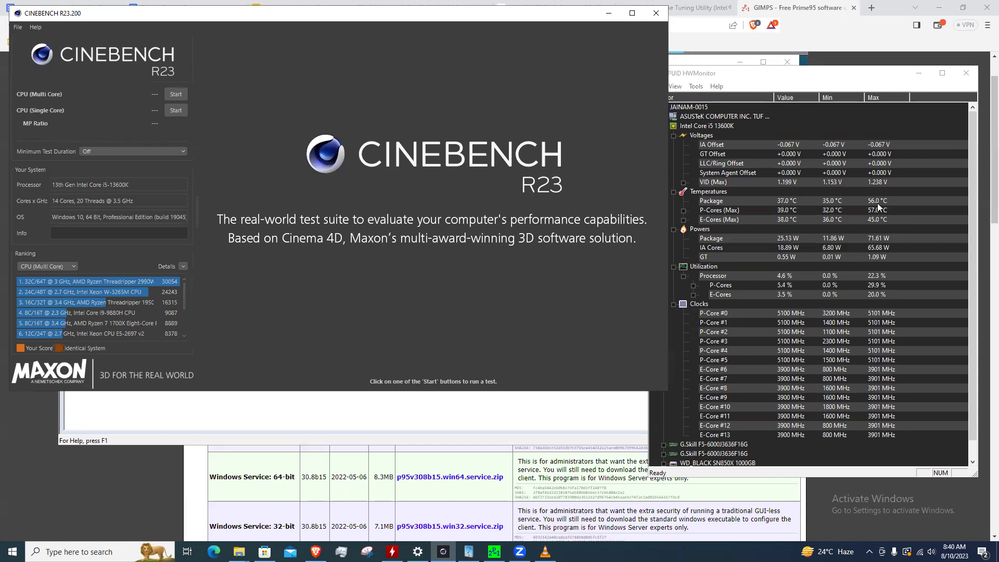
# Check HWMonitor's readings, then bring XTU forward showing 51x/39x ratios and a -0.065 V offset.
pyautogui.hotkey('alt', 'Tab')
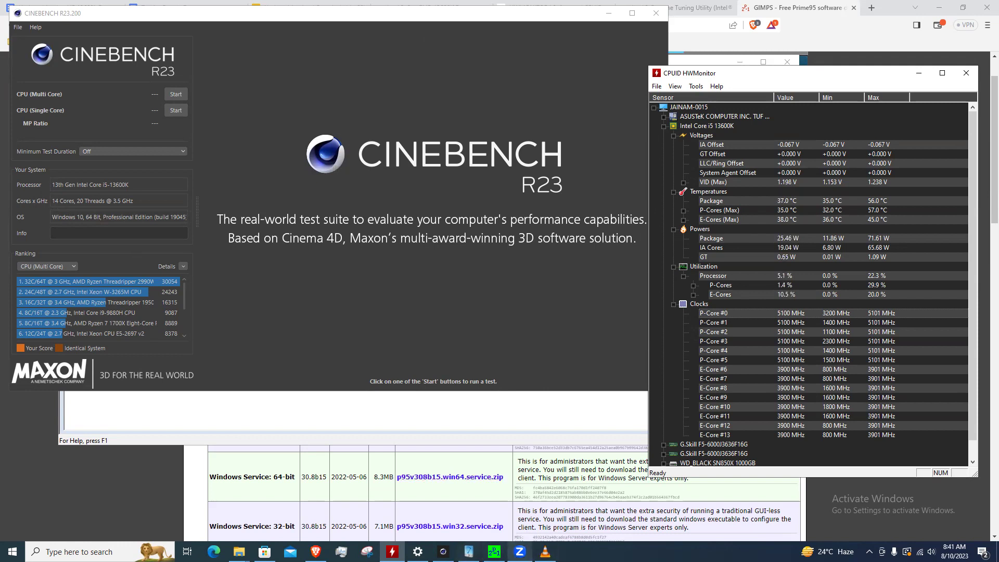
pyautogui.click(468, 552)
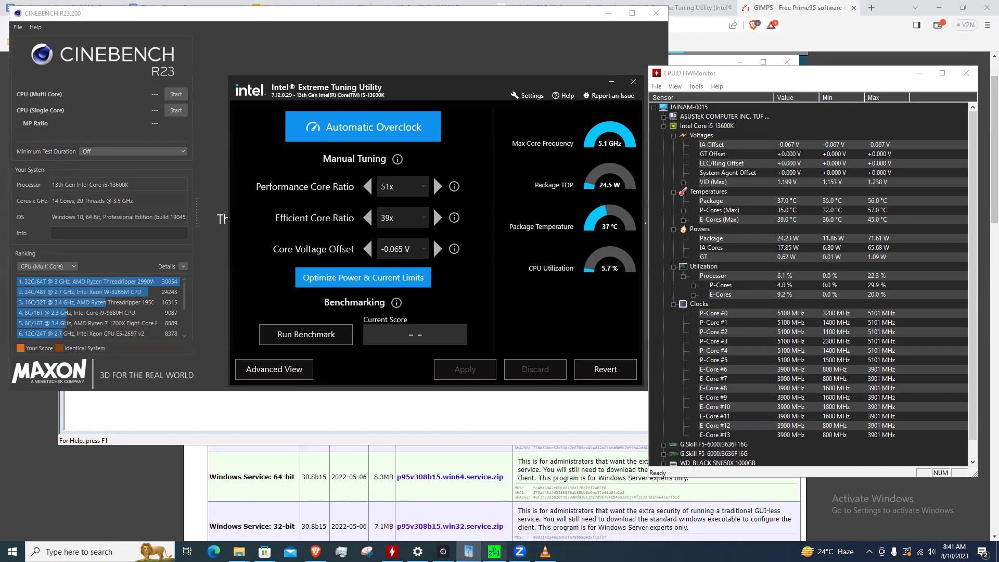
# Review Prime95's Small FFTs torture test set to 14 cores, and check HWMonitor's sensor readings.
pyautogui.click(494, 551)
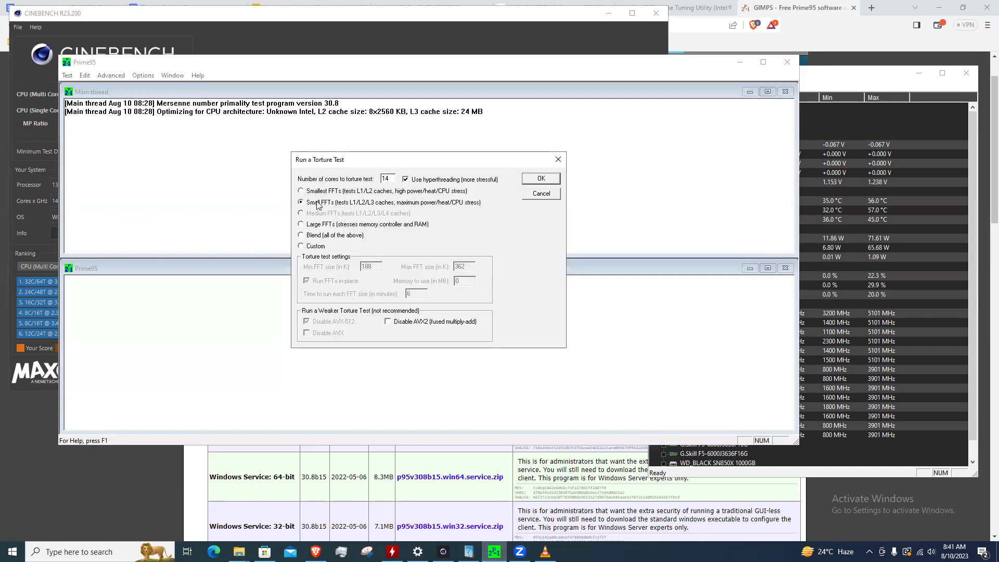
pyautogui.moveTo(389, 175); pyautogui.dragTo(381, 178)
pyautogui.click(835, 82)
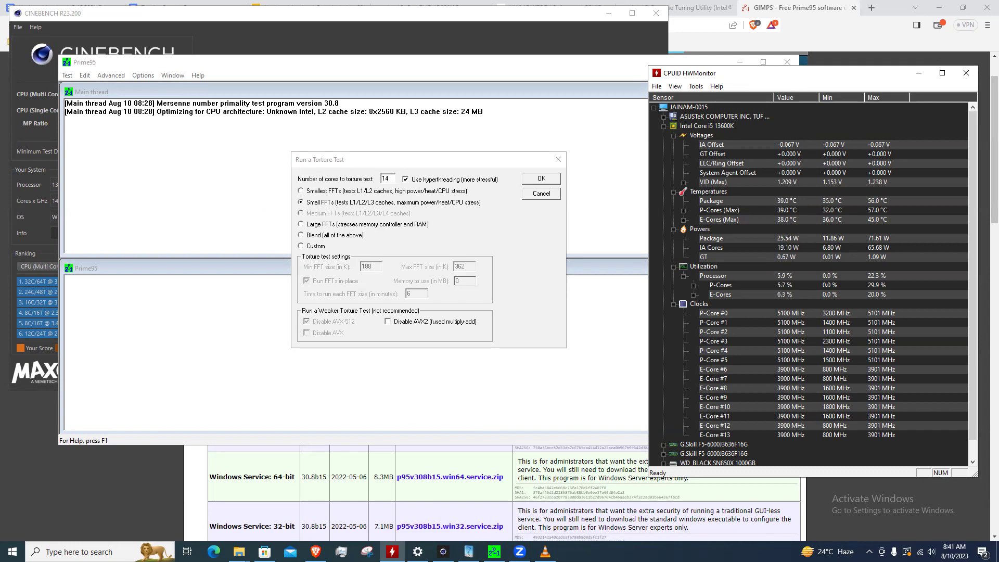
# Compare XTU's tuning settings against Prime95's torture test, then return to the BIOS_Changes.mp4 video.
pyautogui.click(468, 552)
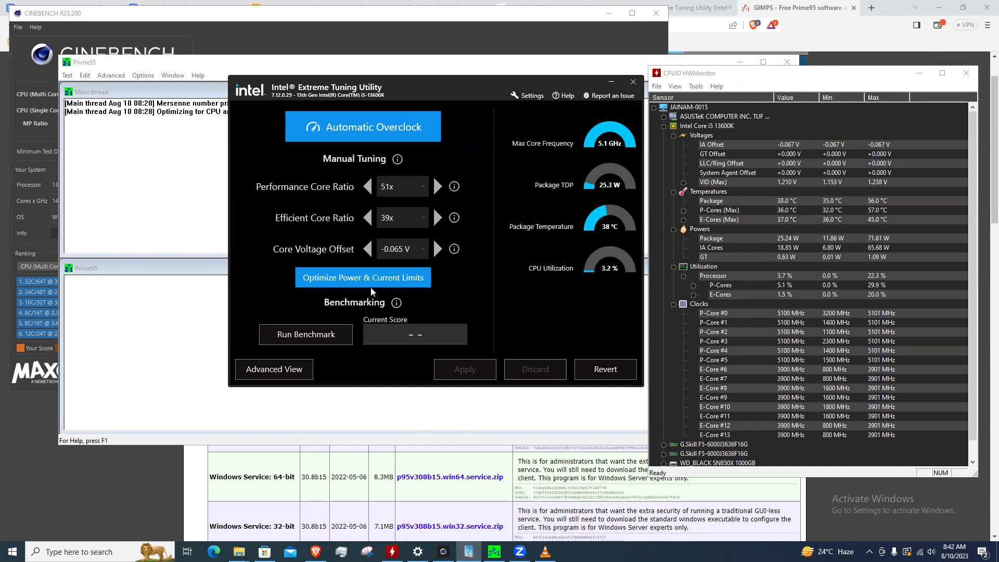
pyautogui.click(193, 125)
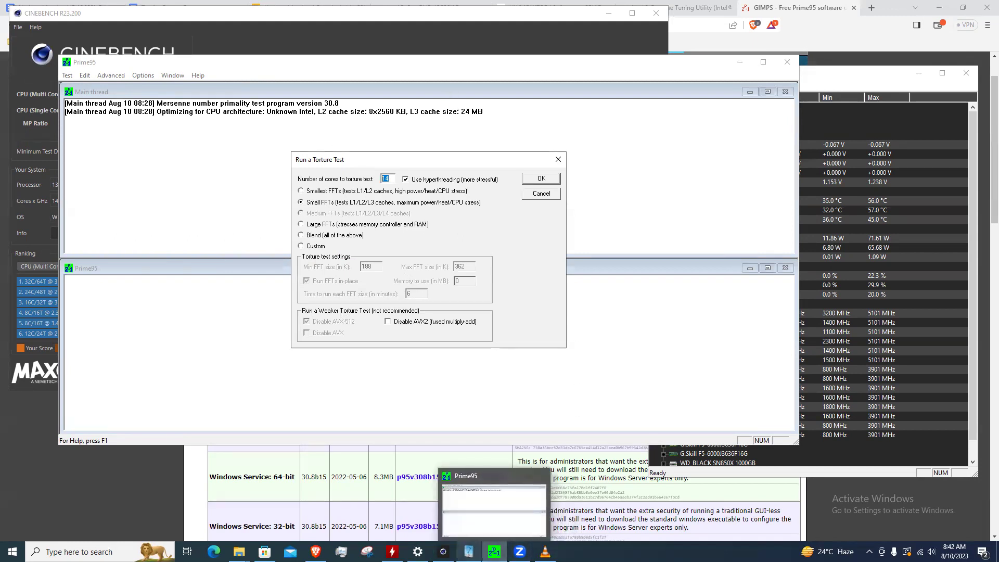
pyautogui.click(469, 551)
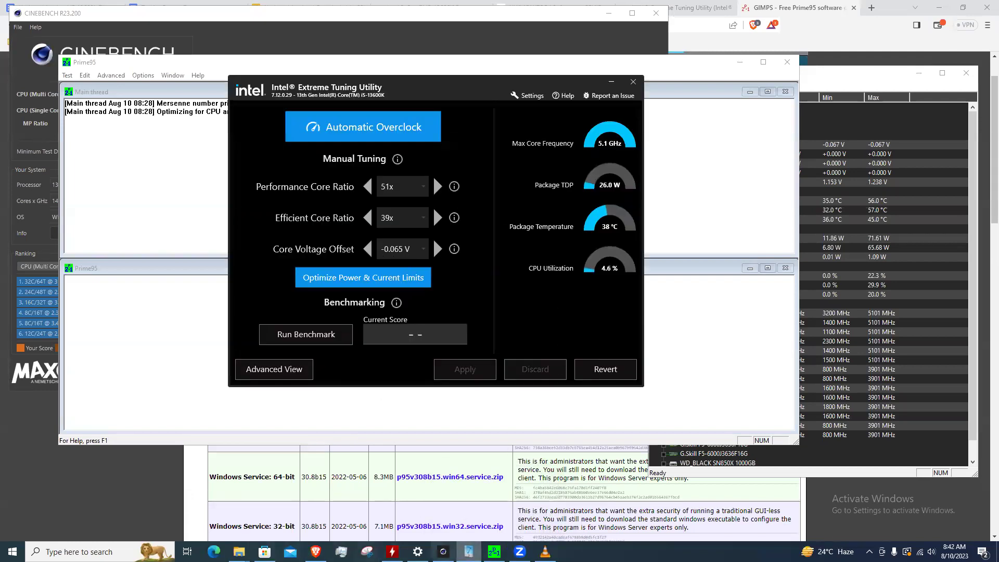
pyautogui.hotkey('alt', 'Tab')
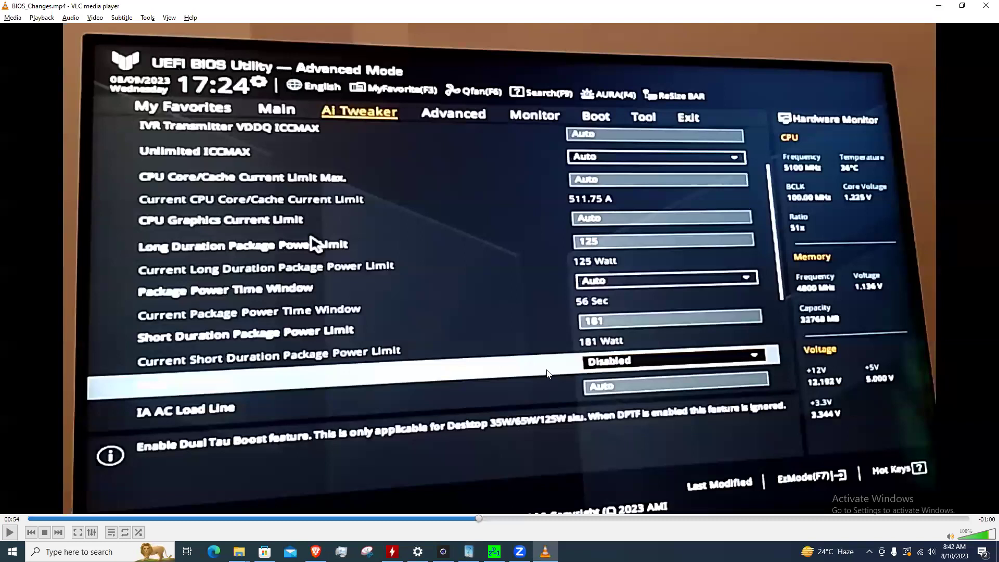
# Play the BIOS video to Global Core SVID Voltage in Adaptive Mode, glancing at XTU along the way.
pyautogui.press('space')
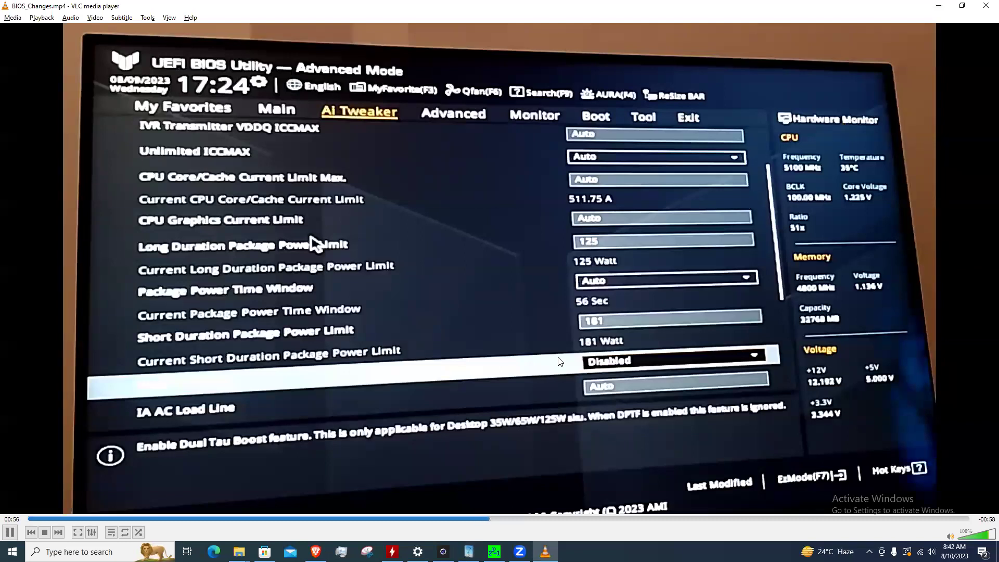
pyautogui.press('space')
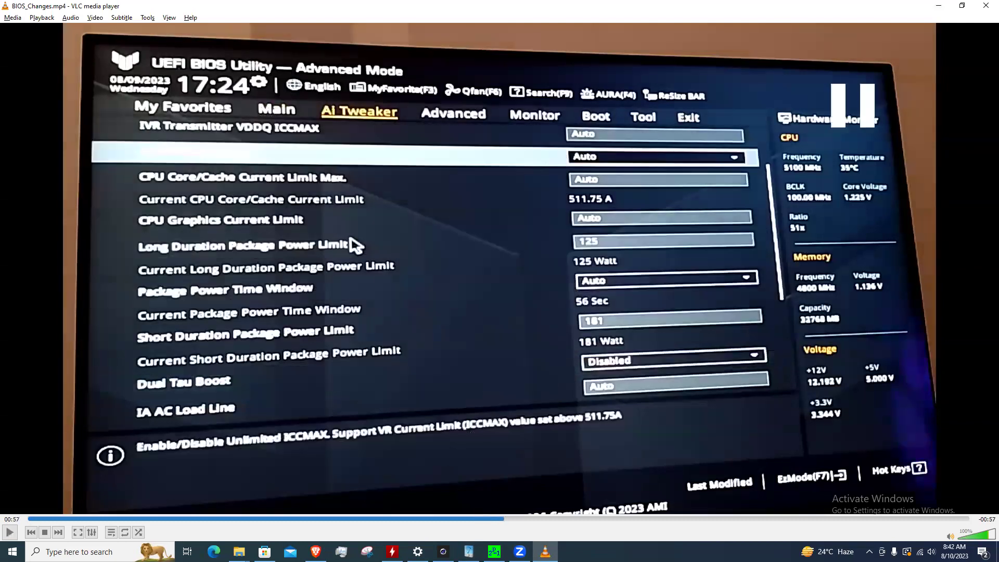
pyautogui.hotkey('alt', 'Tab')
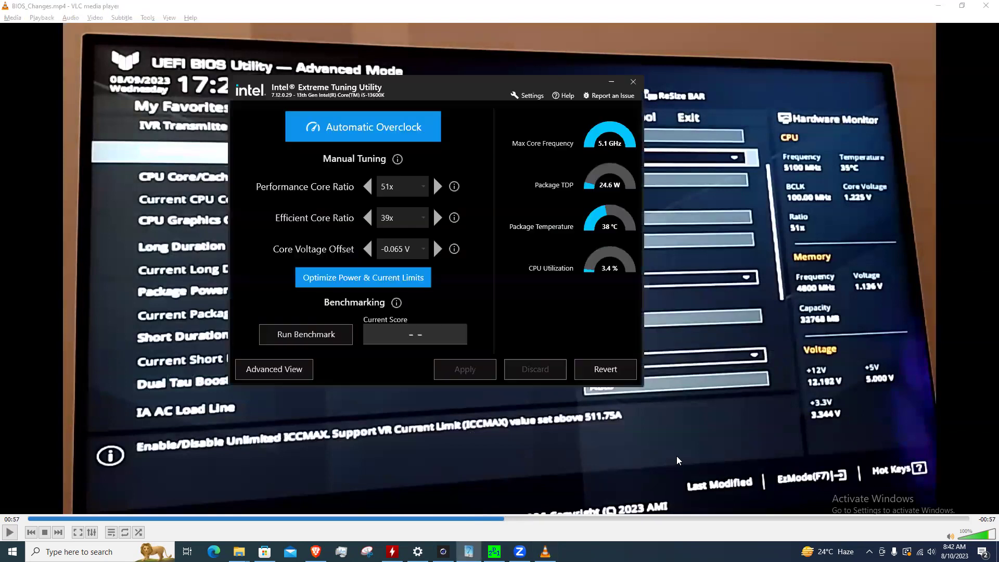
pyautogui.hotkey('alt', 'Tab')
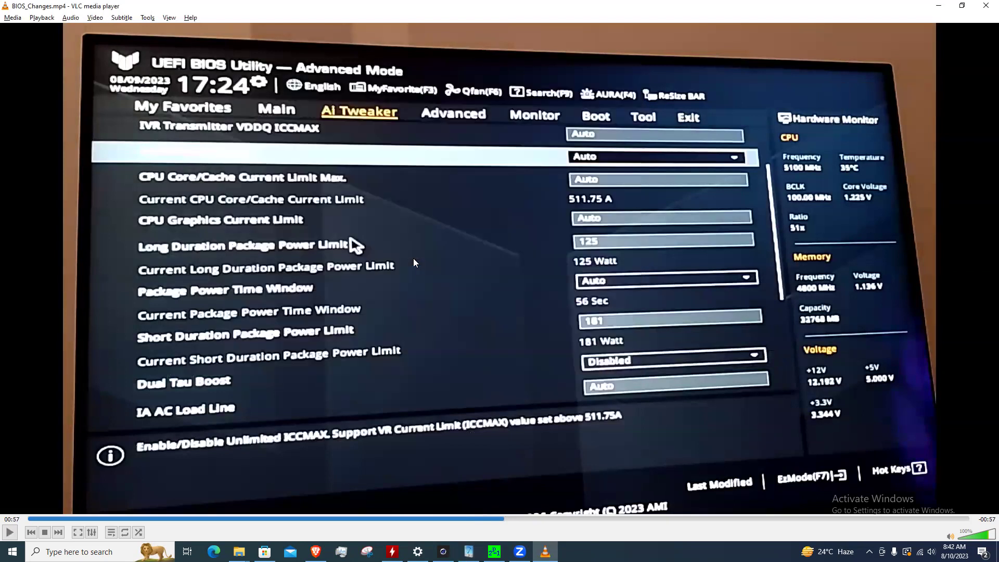
pyautogui.press('space')
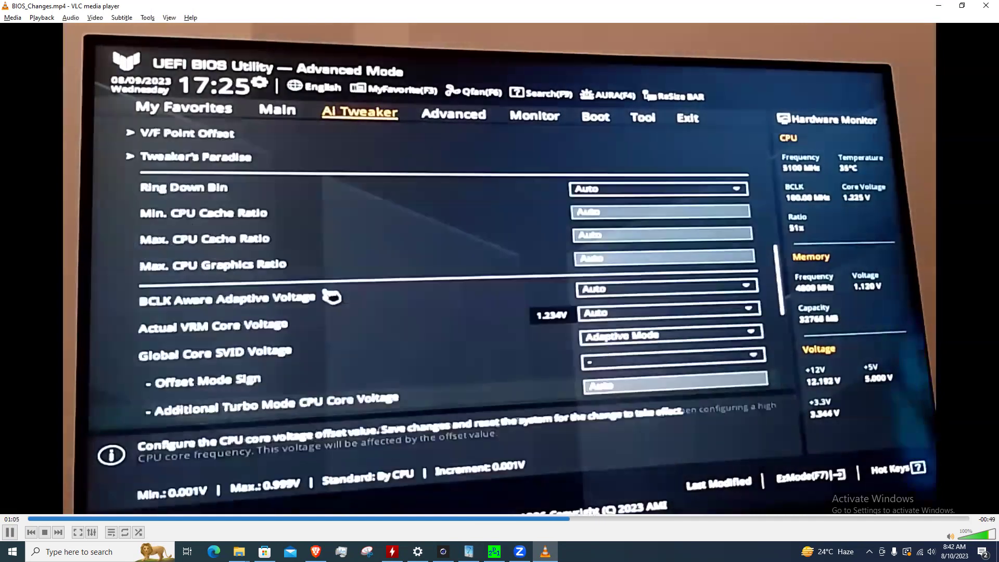
pyautogui.press('space')
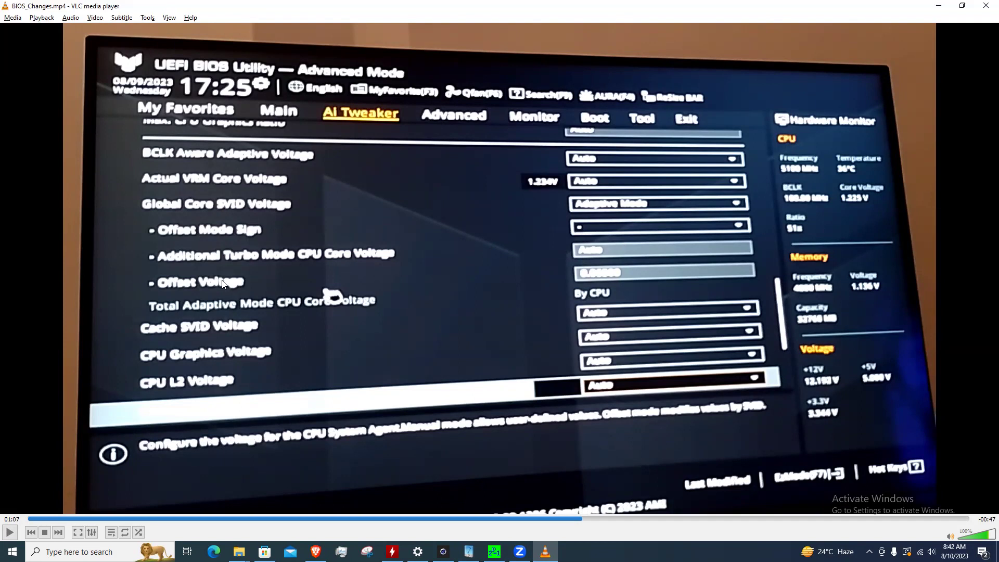
pyautogui.press('space')
pyautogui.press('space')
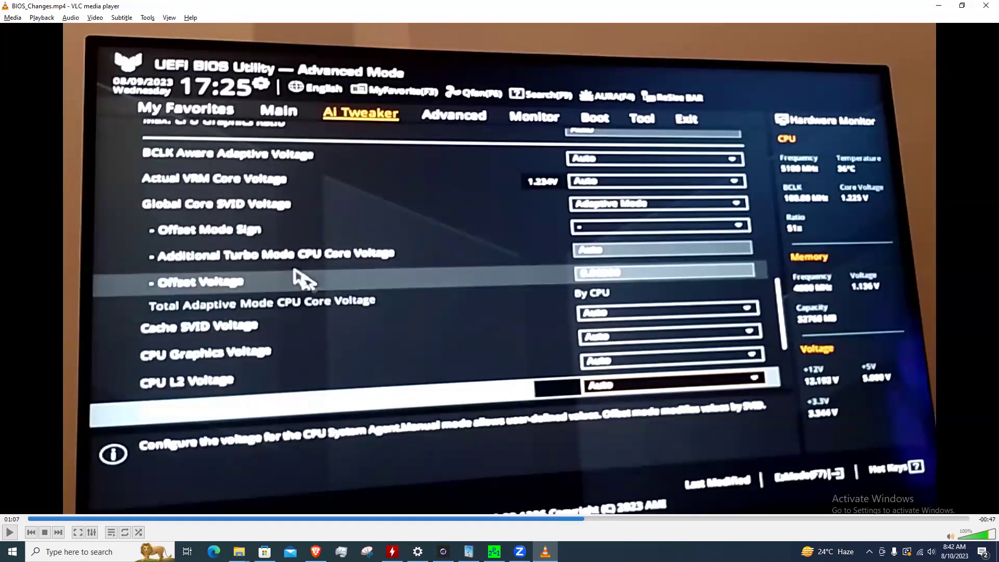
pyautogui.press('space')
pyautogui.hotkey('alt', 'Tab')
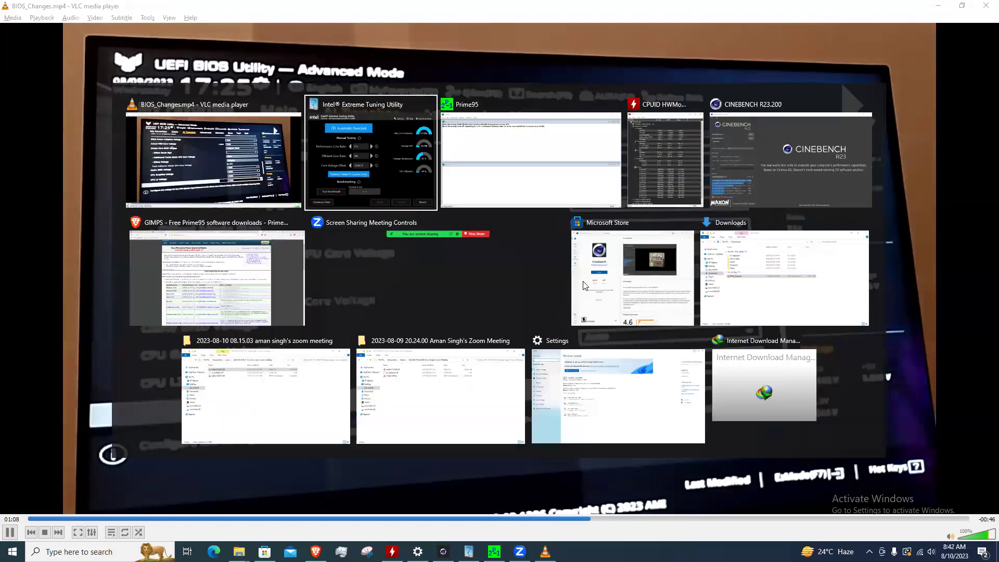
pyautogui.hotkey('alt', 'Tab')
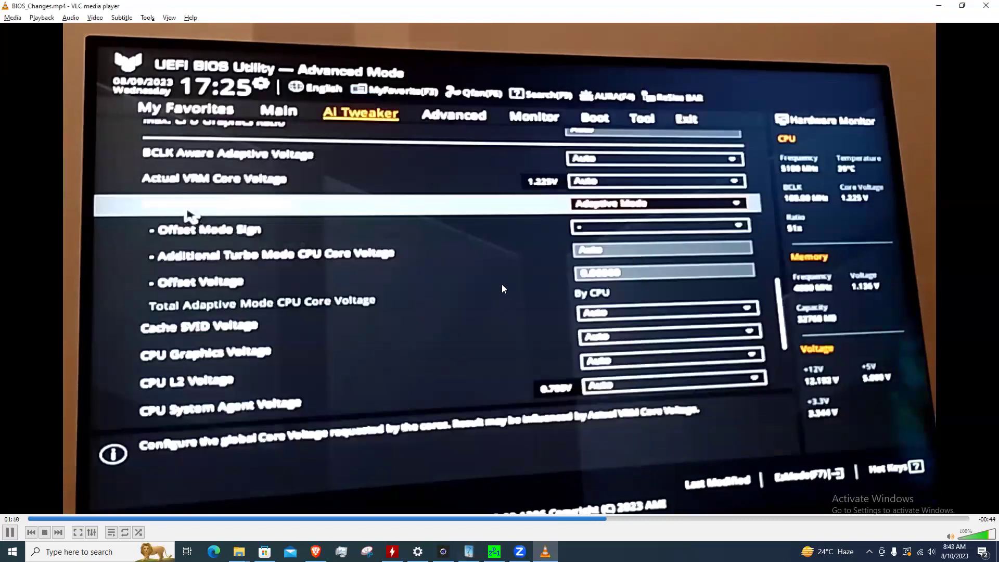
# Pause the fullscreen BIOS video at the 0.06500 offset voltage and compare it with XTU's -0.065 V offset.
pyautogui.doubleClick(659, 307)
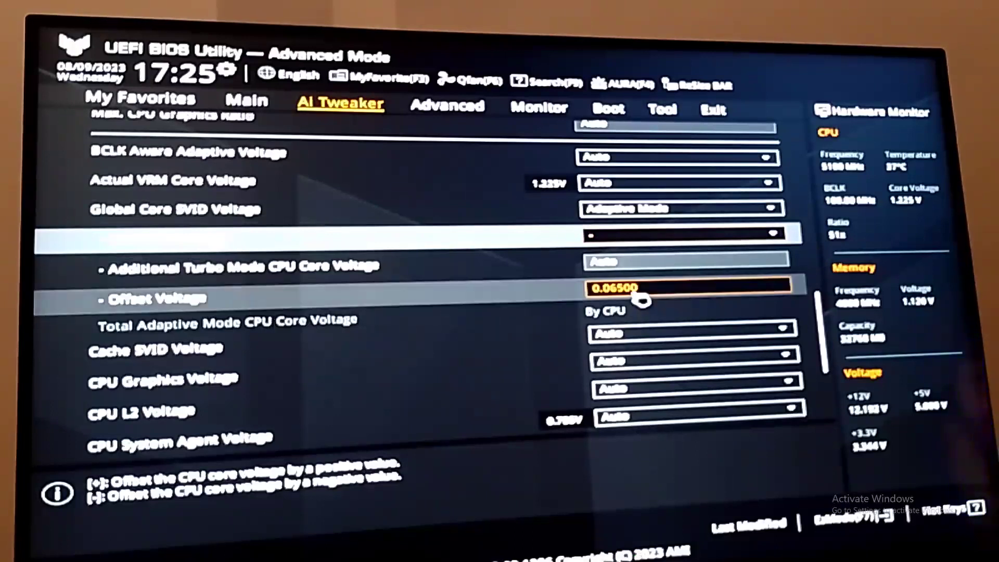
pyautogui.press('space')
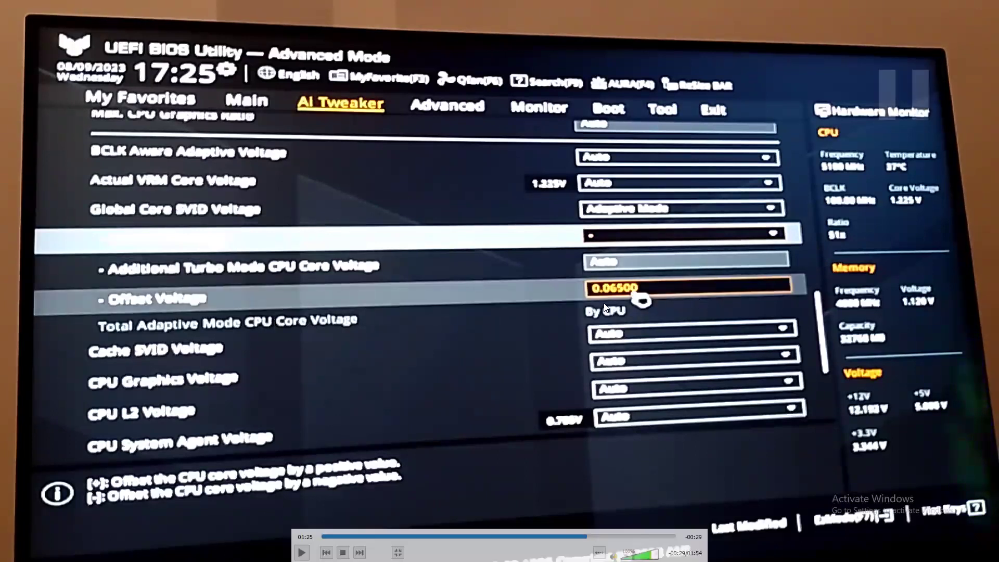
pyautogui.hotkey('alt', 'Tab')
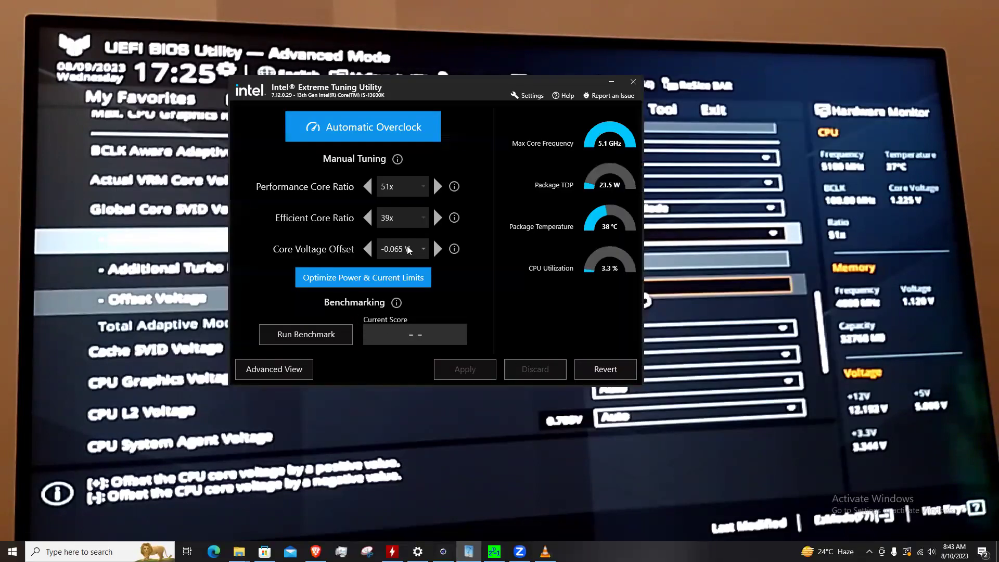
pyautogui.click(883, 304)
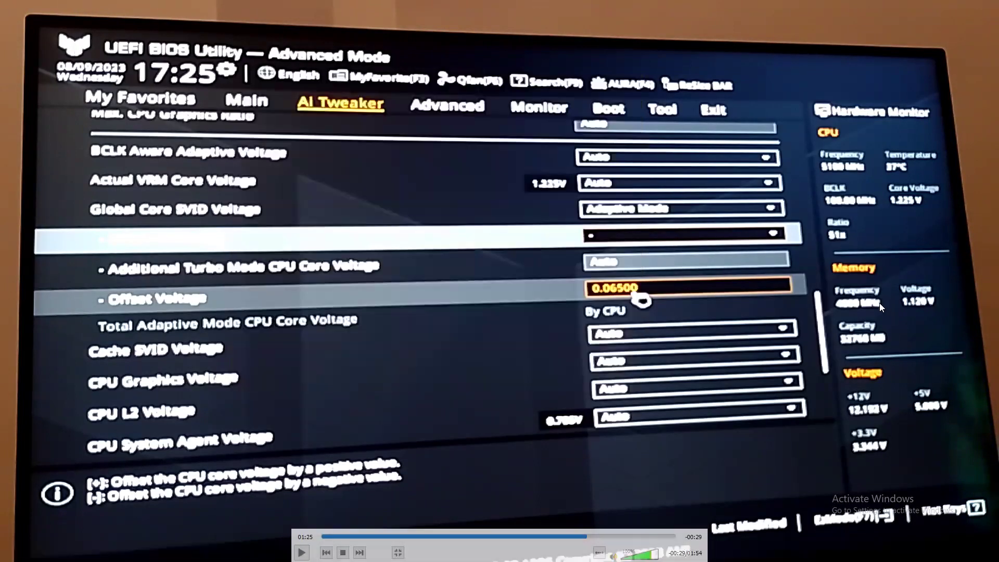
pyautogui.hotkey('alt', 'Tab')
pyautogui.hotkey('alt', 'Tab')
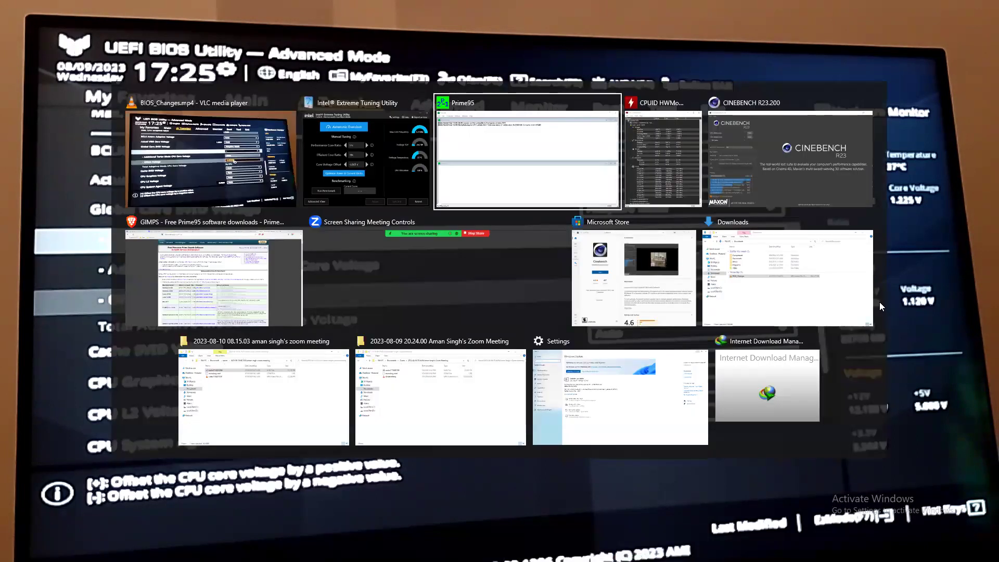
pyautogui.hotkey('alt', 'Tab')
pyautogui.hotkey('alt', 'Tab')
pyautogui.hotkey('alt', 'Tab')
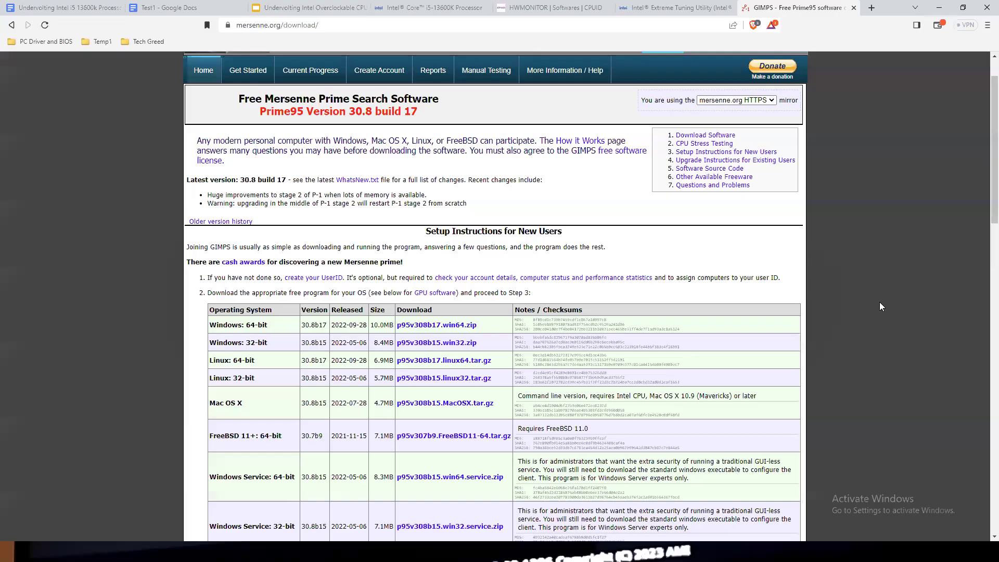
# Briefly present the 'How I learnt undervolting on Youtube' slide, then bring up the undervolting methods document.
pyautogui.hotkey('ctrl', '3')
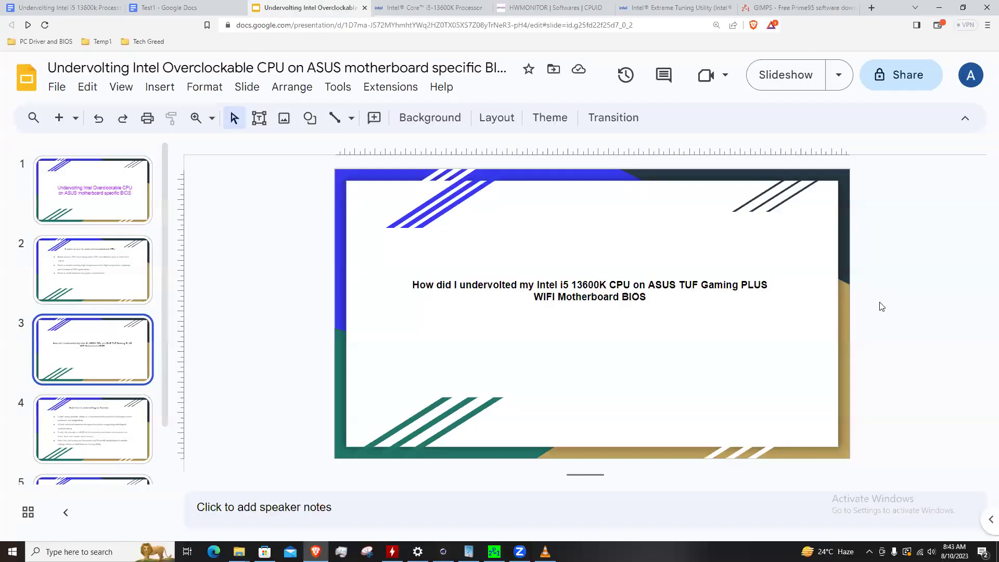
pyautogui.click(806, 79)
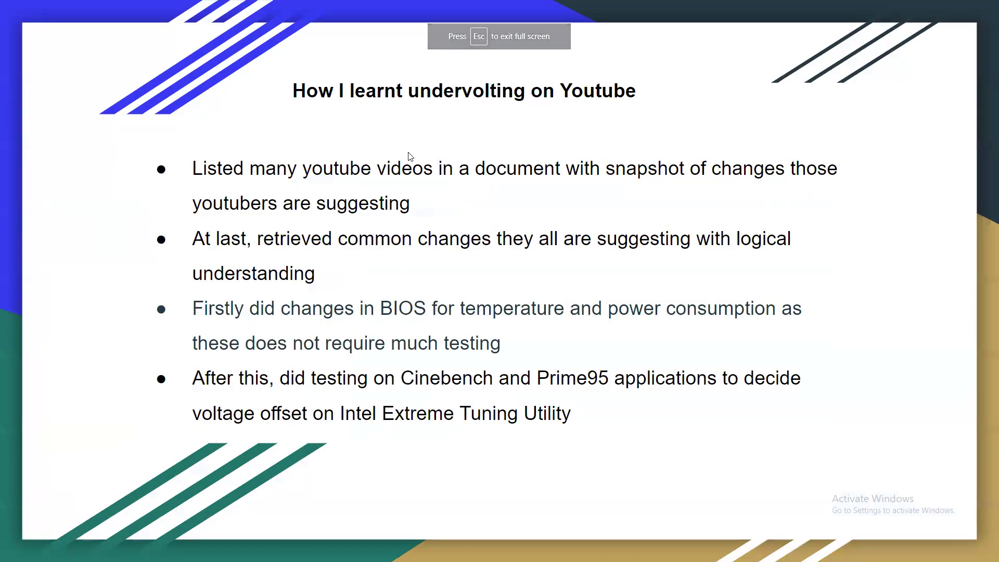
pyautogui.press('Escape')
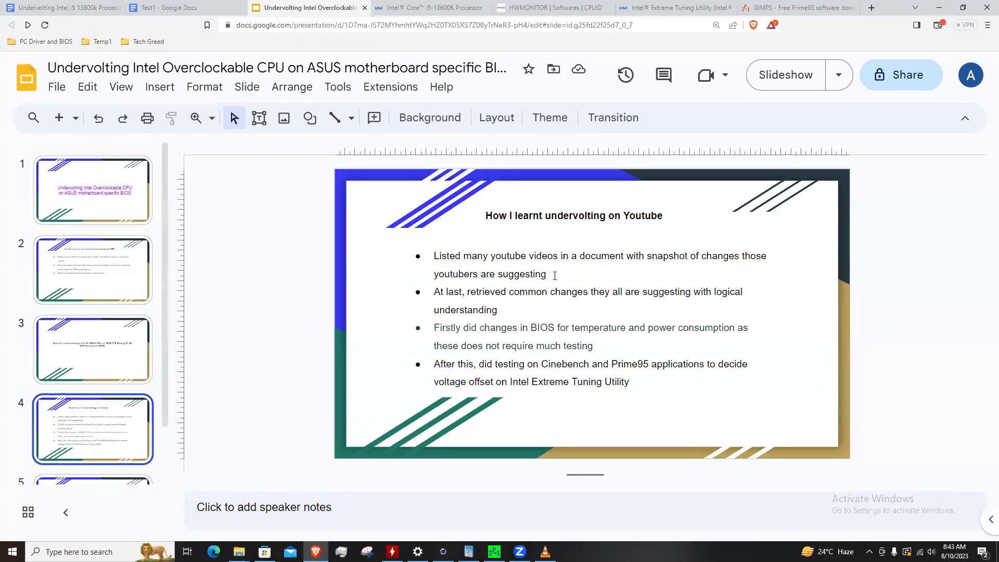
pyautogui.click(47, 7)
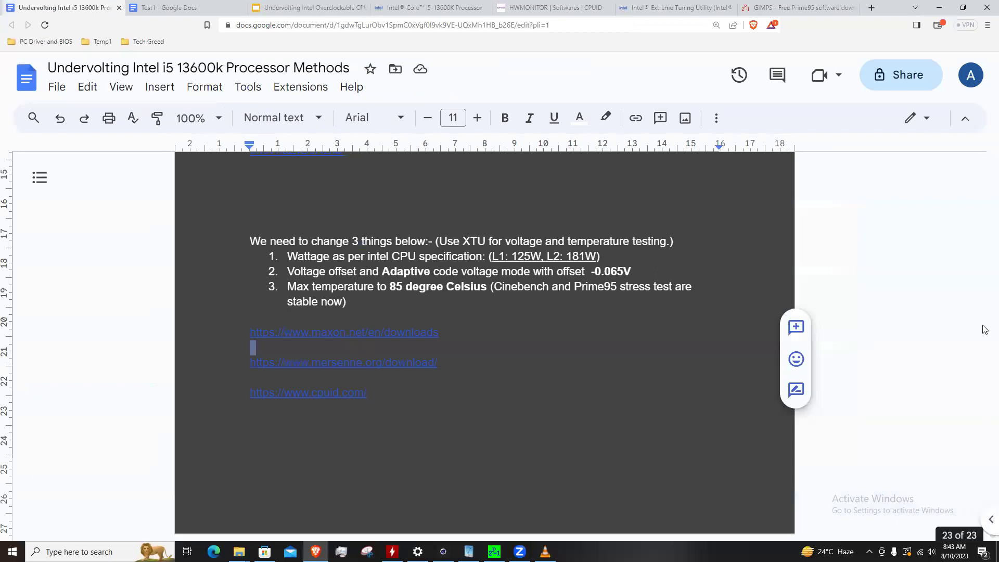
# Go to the top of the methods document and highlight the first entry's video title and link.
pyautogui.scroll(5, 926, 427)
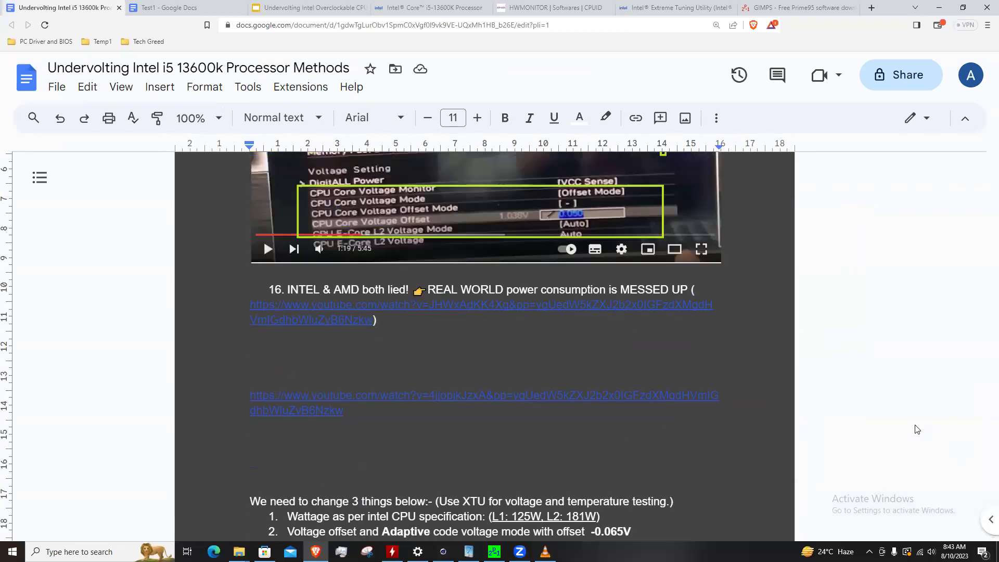
pyautogui.scroll(10, 464, 289)
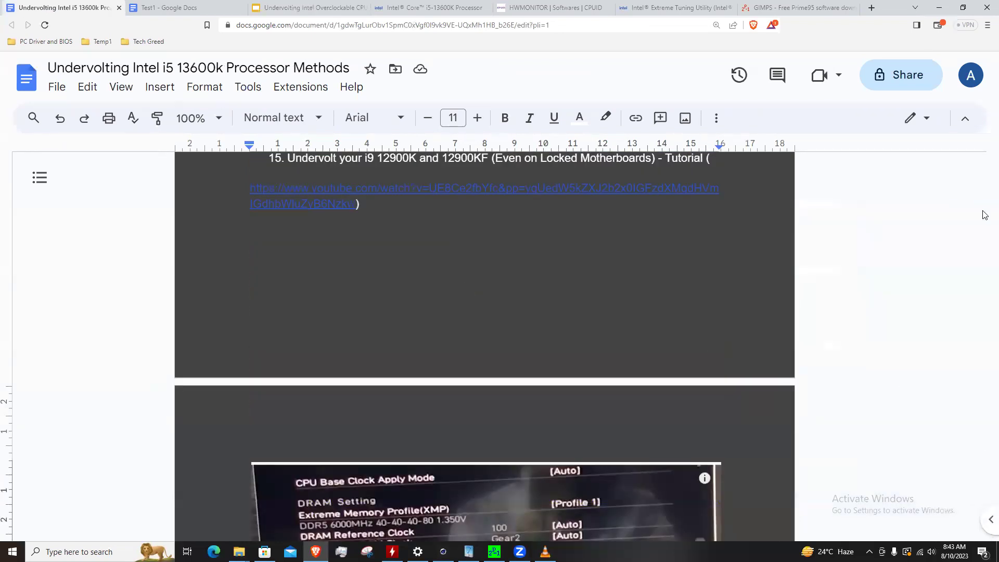
pyautogui.scroll(4, 640, 279)
pyautogui.scroll(10, 640, 279)
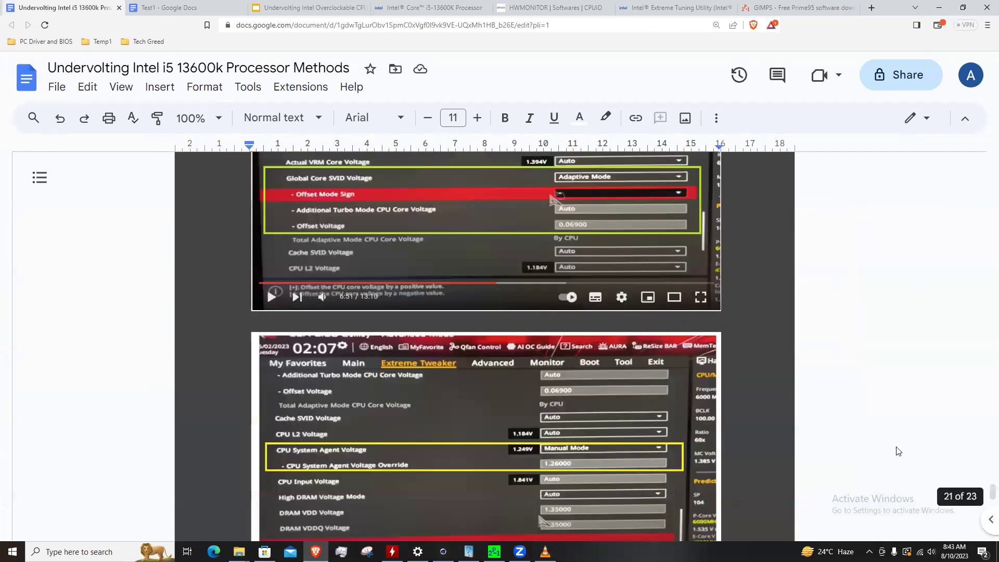
pyautogui.scroll(5, 976, 341)
pyautogui.hotkey('ctrl', 'Home')
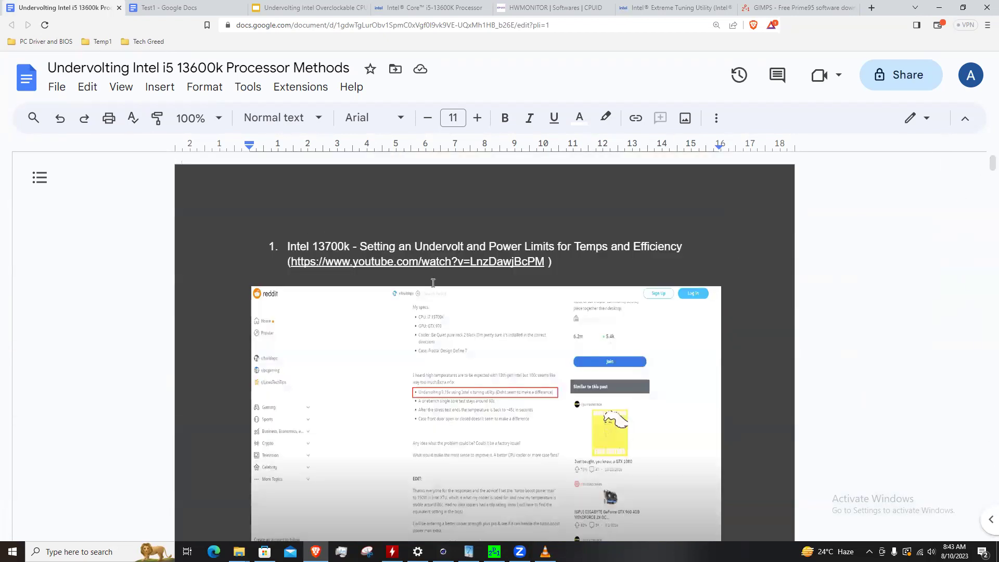
pyautogui.moveTo(670, 250); pyautogui.dragTo(242, 232)
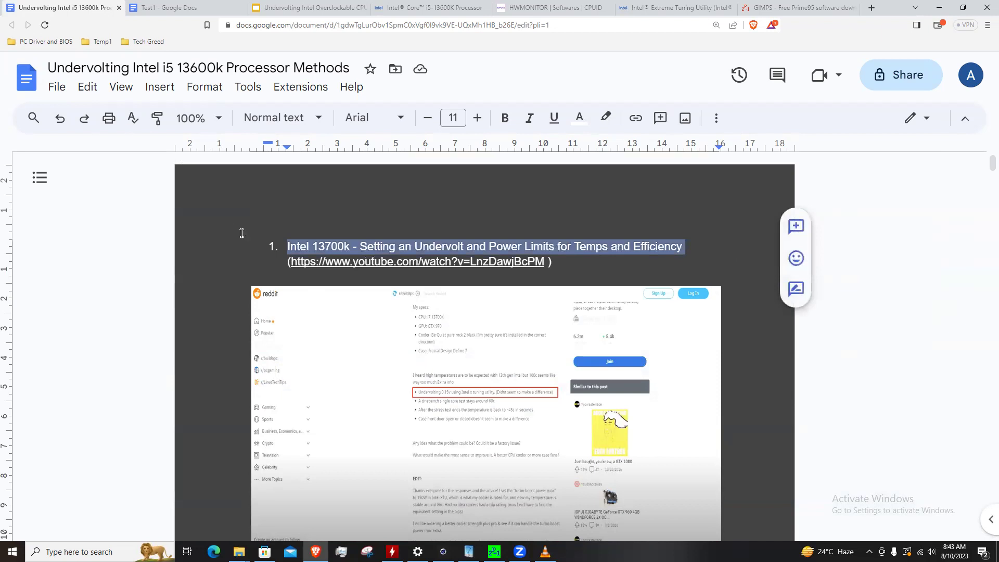
pyautogui.click(577, 266)
pyautogui.moveTo(289, 262); pyautogui.dragTo(611, 260)
pyautogui.click(611, 261)
# Scroll past the saved BIOS screenshots and highlight the three-change summary list.
pyautogui.scroll(-6, 611, 263)
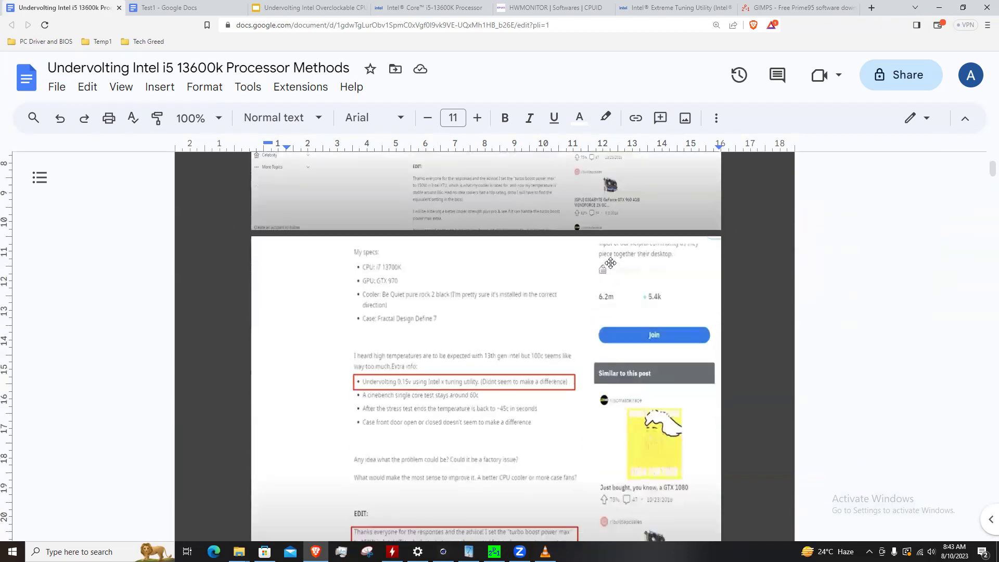
pyautogui.scroll(-12, 610, 263)
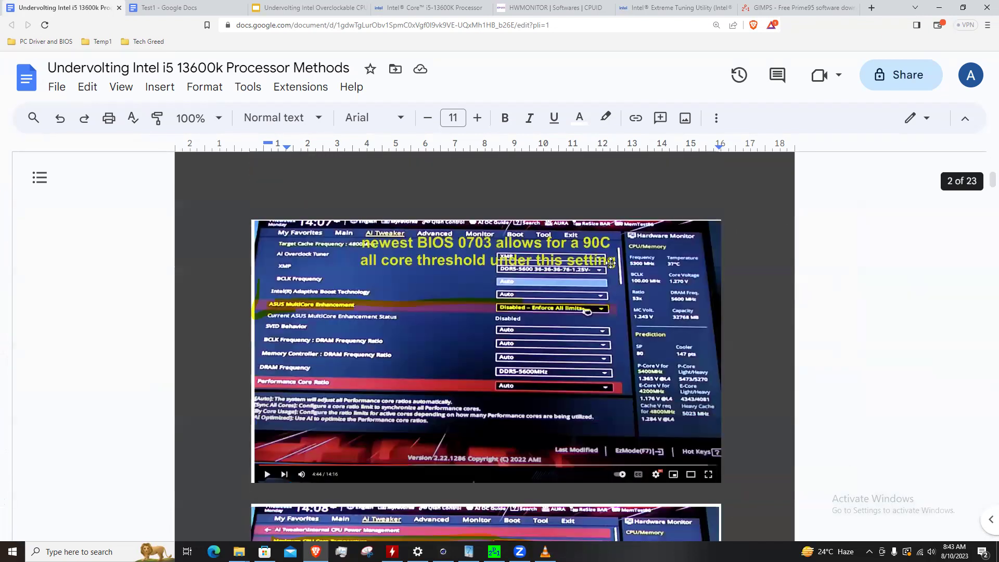
pyautogui.scroll(-4, 610, 263)
pyautogui.scroll(-6, 469, 284)
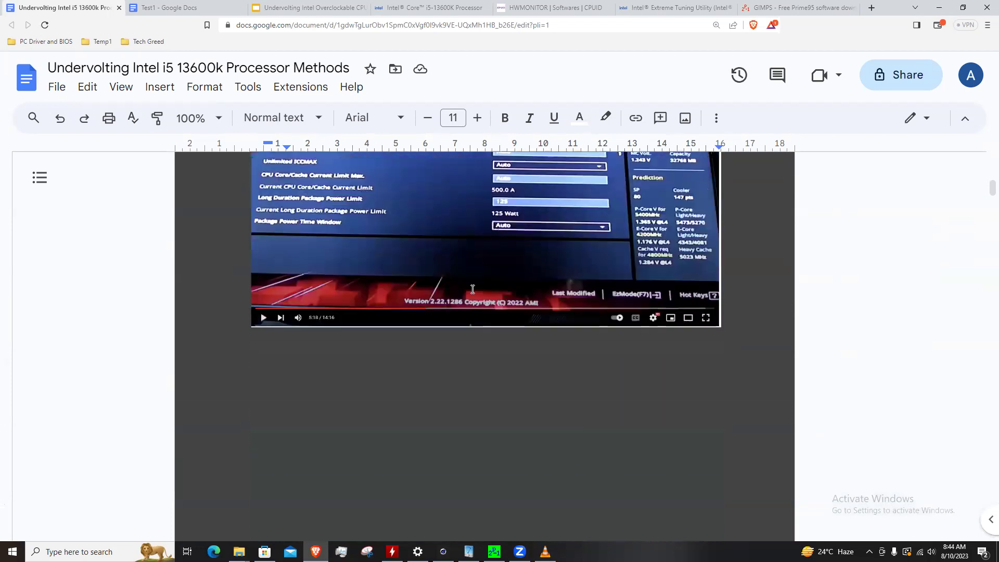
pyautogui.scroll(-10, 472, 289)
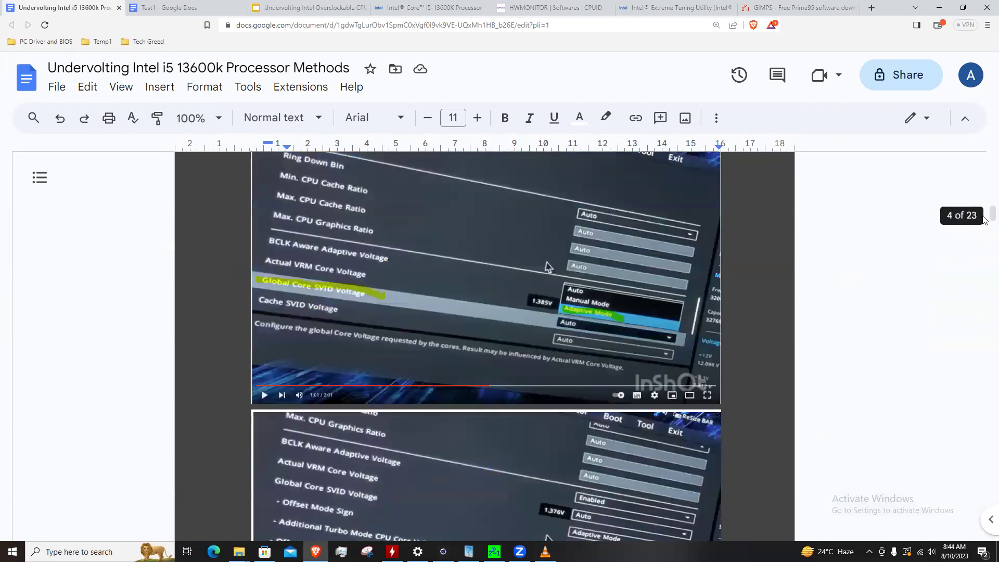
pyautogui.moveTo(984, 219); pyautogui.dragTo(983, 549)
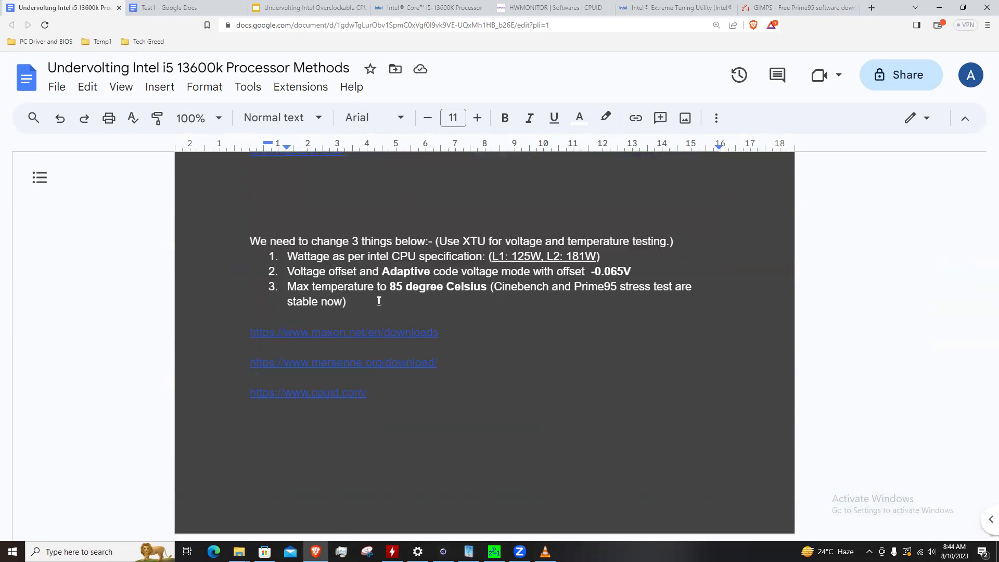
pyautogui.moveTo(379, 301); pyautogui.dragTo(250, 226)
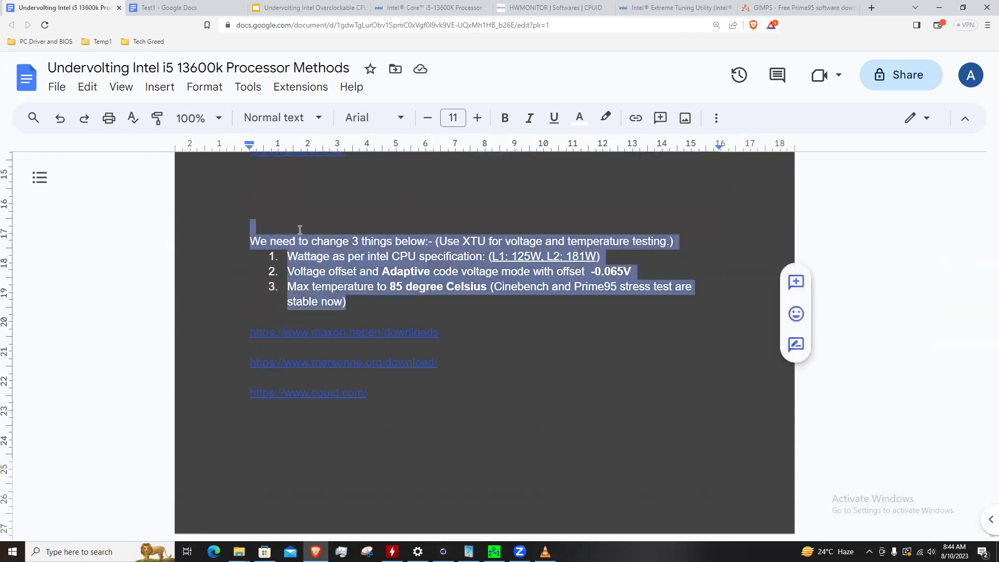
pyautogui.click(340, 255)
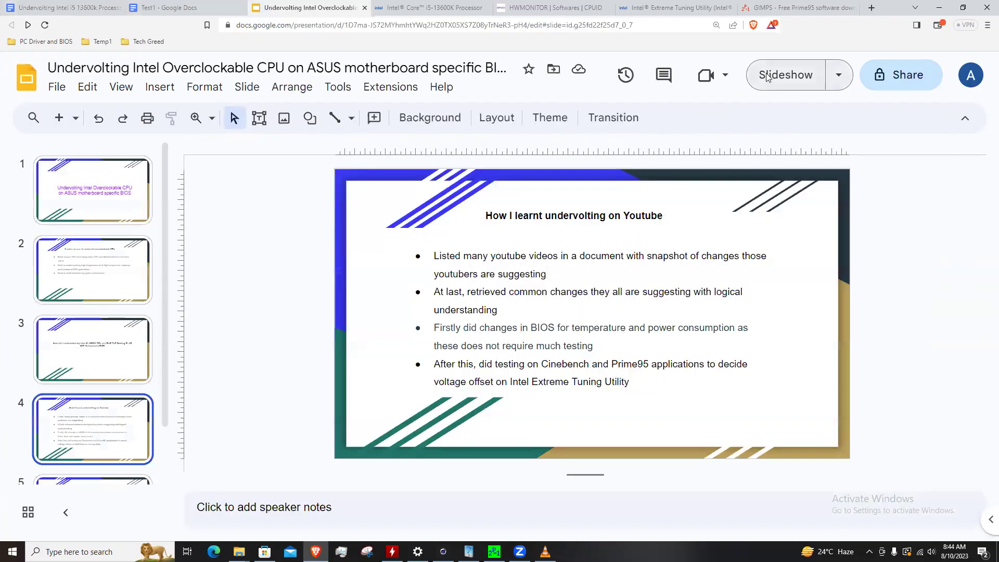
# Start the slideshow on the 'How I learnt undervolting on Youtube' slide.
pyautogui.click(767, 77)
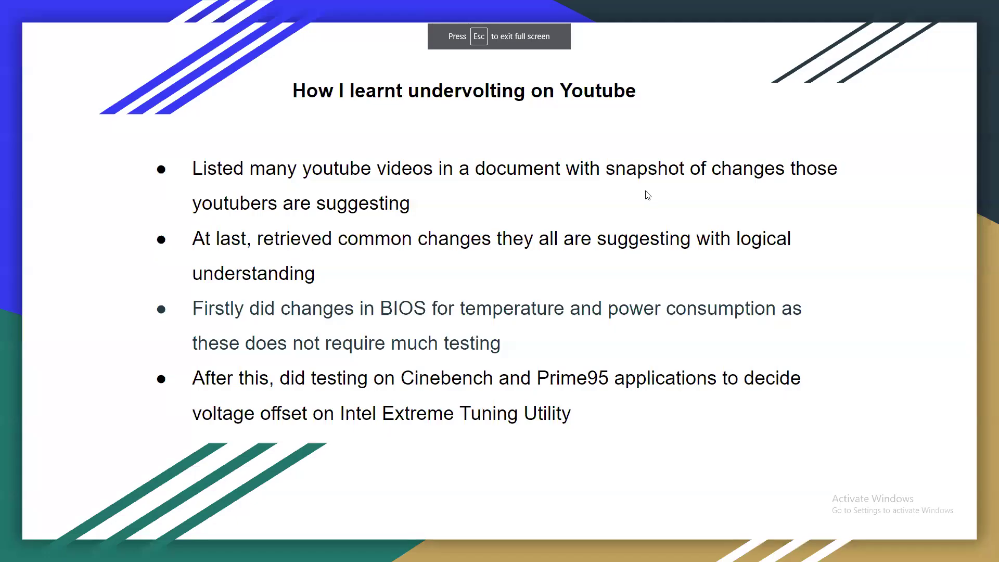